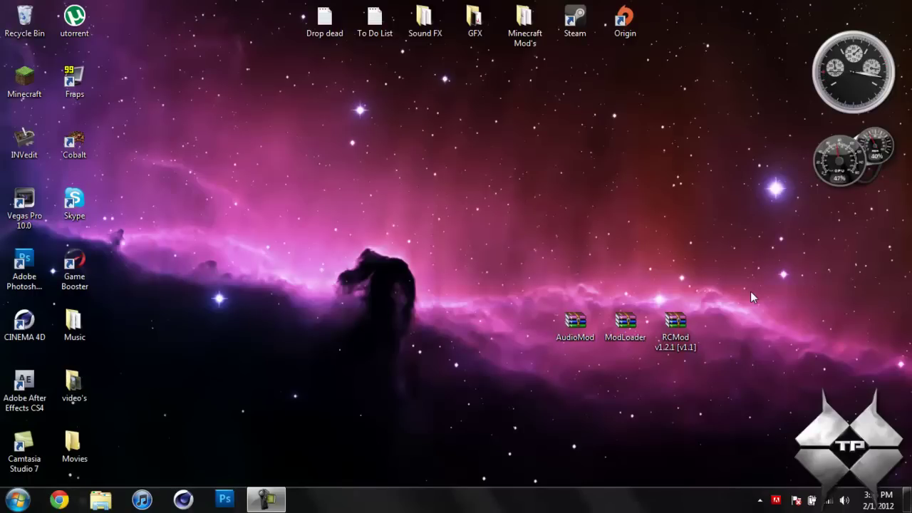
Step: Launch Minecraft, log in with the saved account and load the first singleplayer world
{"action": "double_click", "coordinate": [20, 80]}
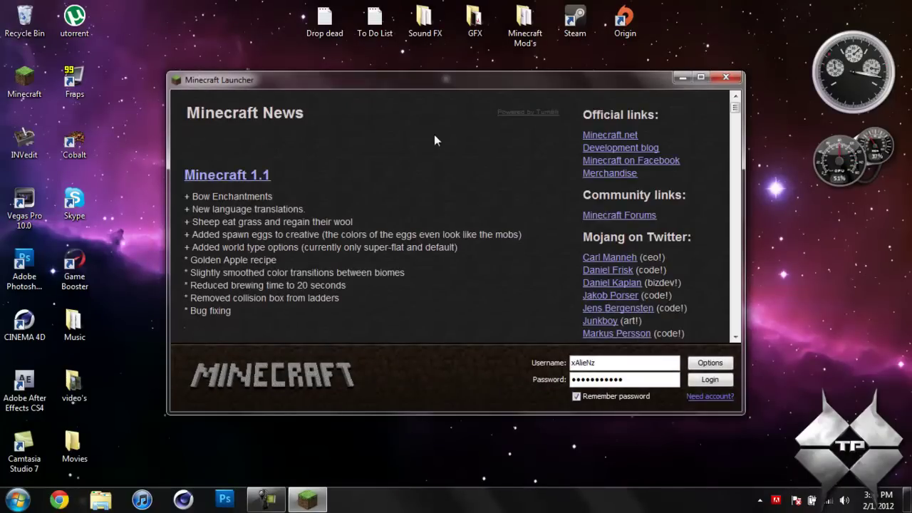
{"action": "left_click", "coordinate": [727, 380]}
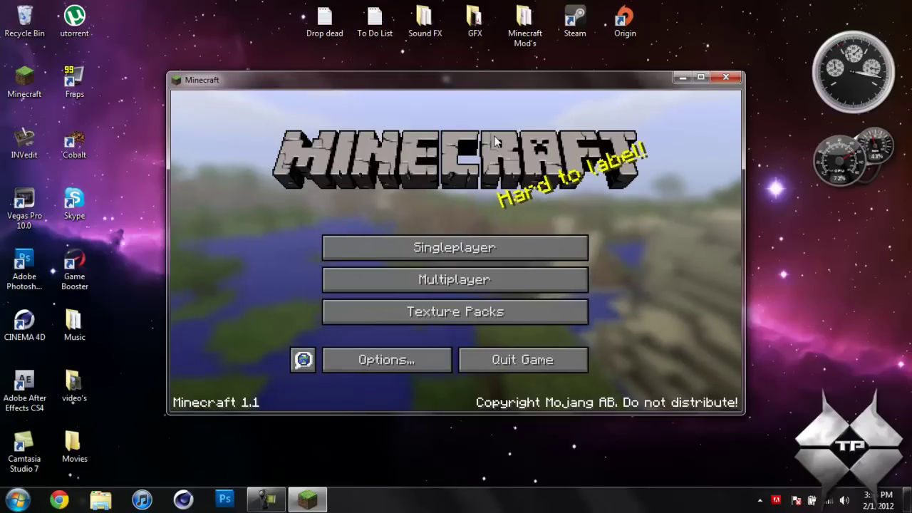
{"action": "left_click", "coordinate": [483, 255]}
{"action": "left_click", "coordinate": [372, 149]}
{"action": "left_click", "coordinate": [374, 351]}
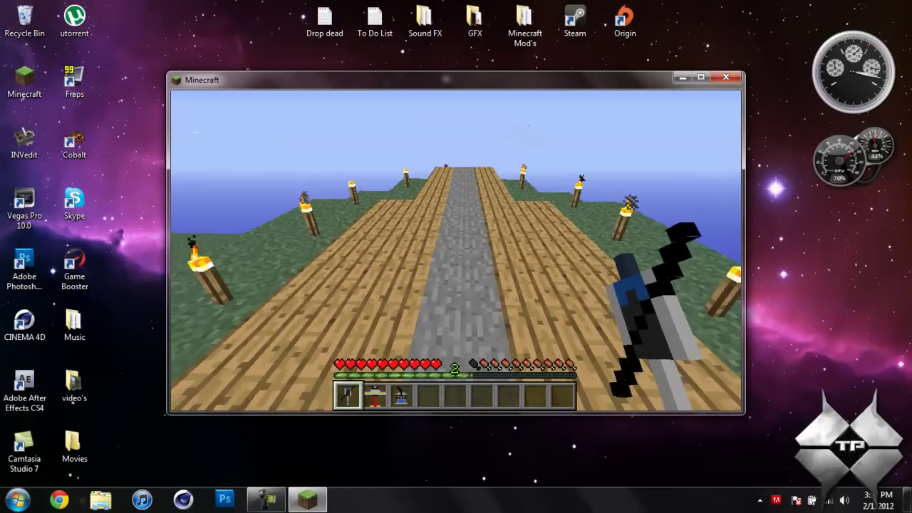
Step: Walk along the torch-lit runway and place the RC helicopter on its stone strip
{"action": "key", "text": "w"}
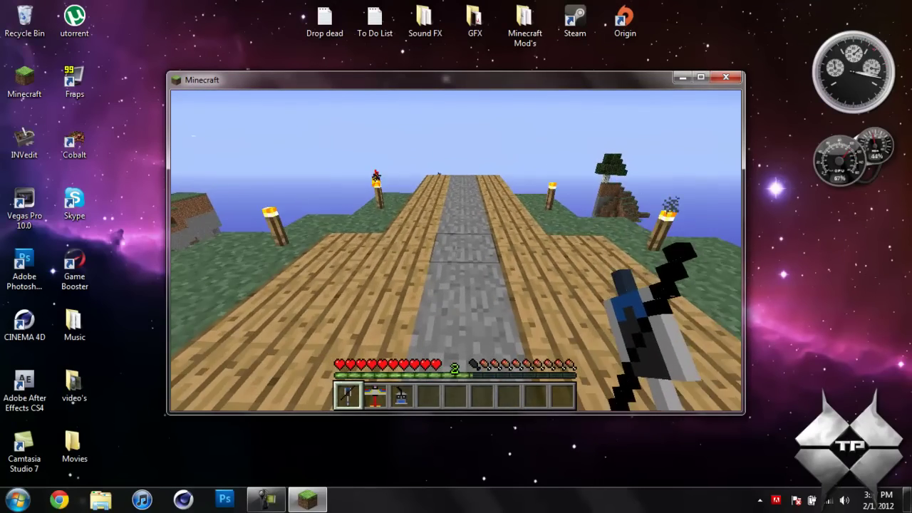
{"action": "key", "text": "w"}
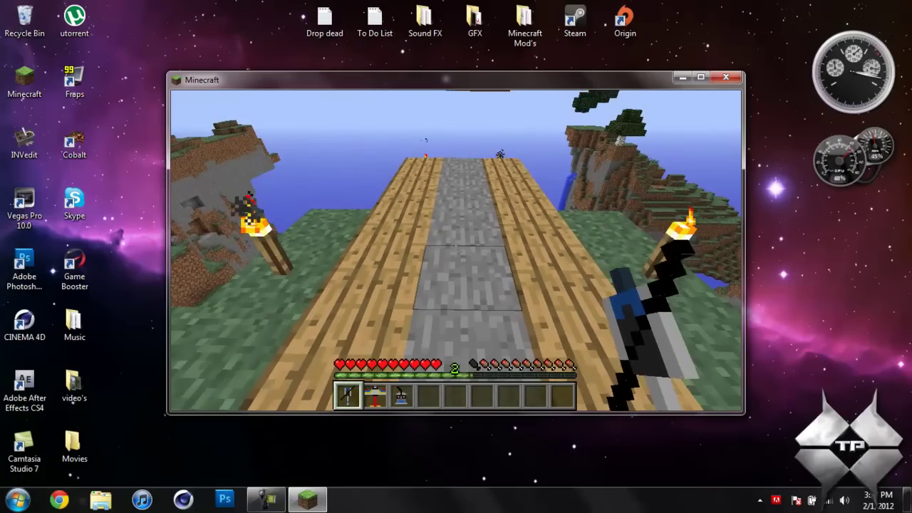
{"action": "key", "text": "w"}
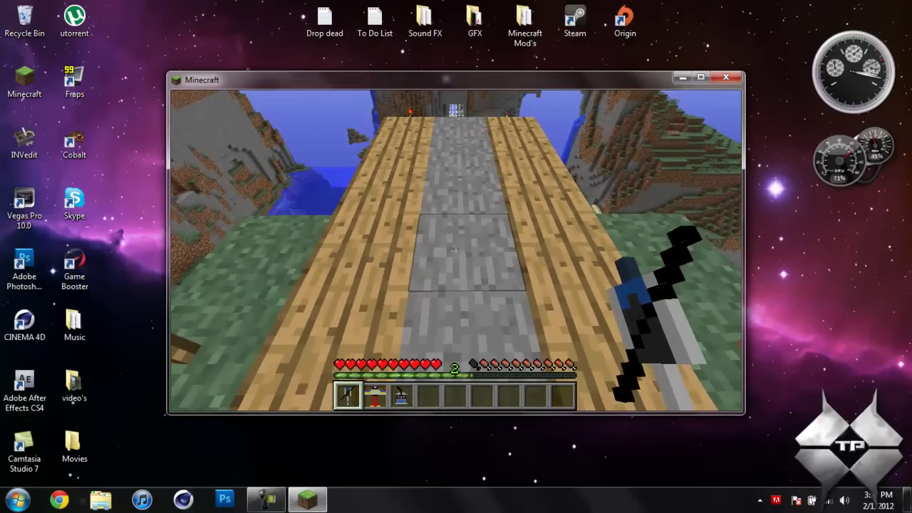
{"action": "key", "text": "s"}
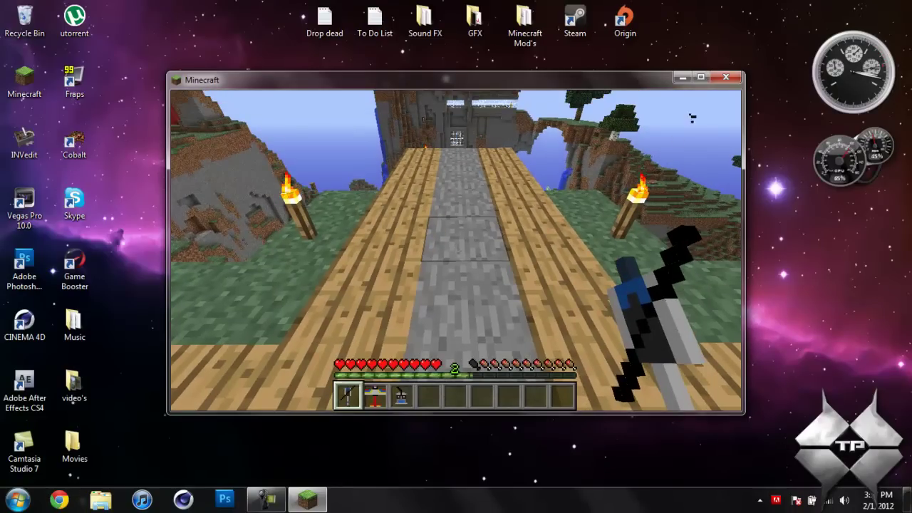
{"action": "key", "text": "w"}
{"action": "key", "text": "s"}
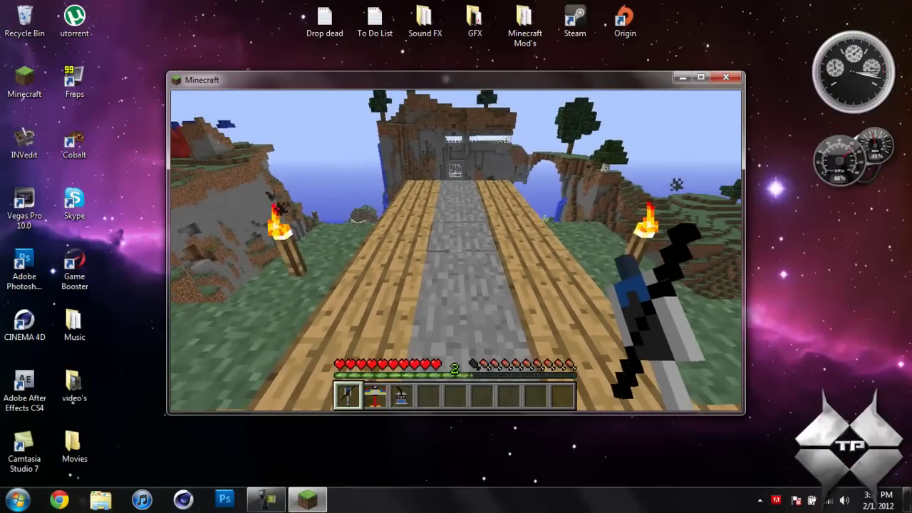
{"action": "key", "text": "w"}
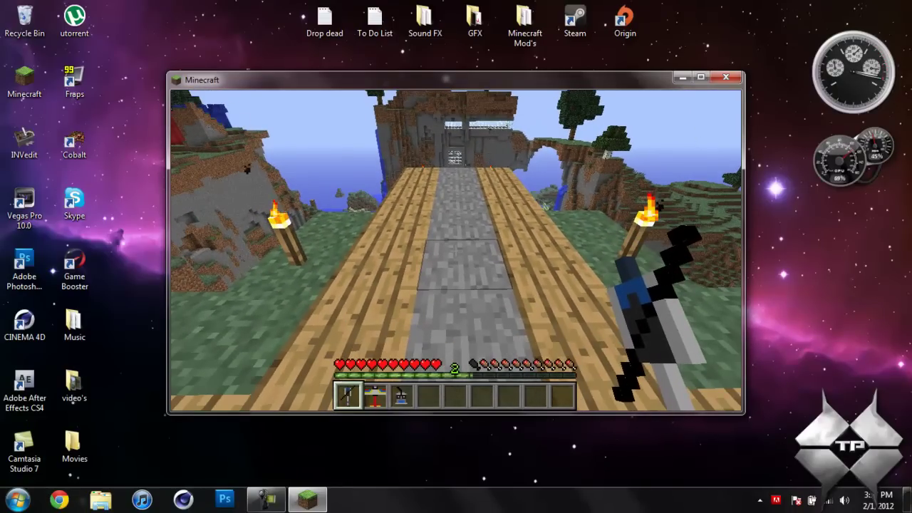
{"action": "key", "text": "q"}
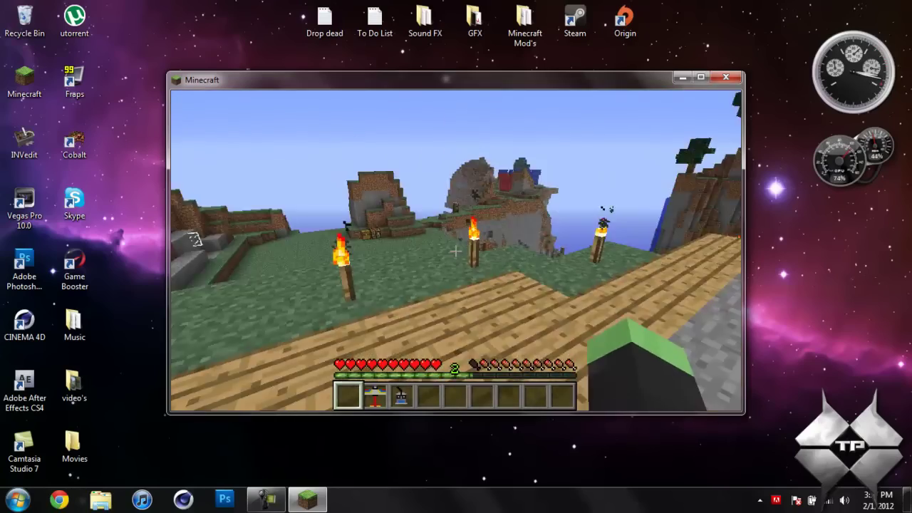
{"action": "key", "text": "w"}
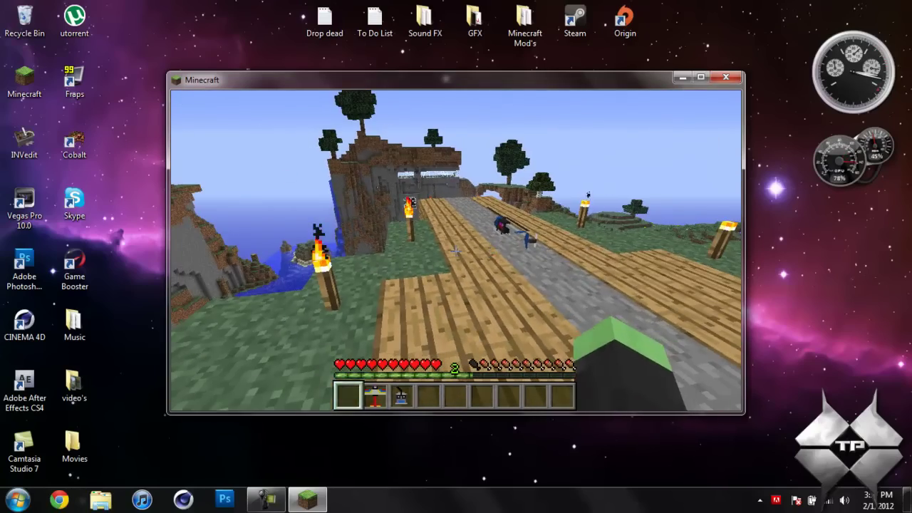
Step: Take the remote control in hand, switch it on and maximise the game window
{"action": "key", "text": "3"}
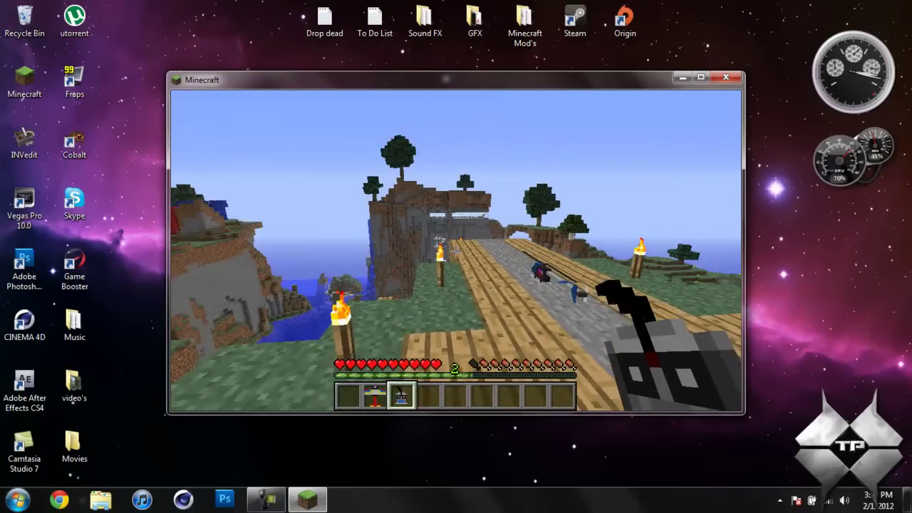
{"action": "right_click", "coordinate": [456, 250]}
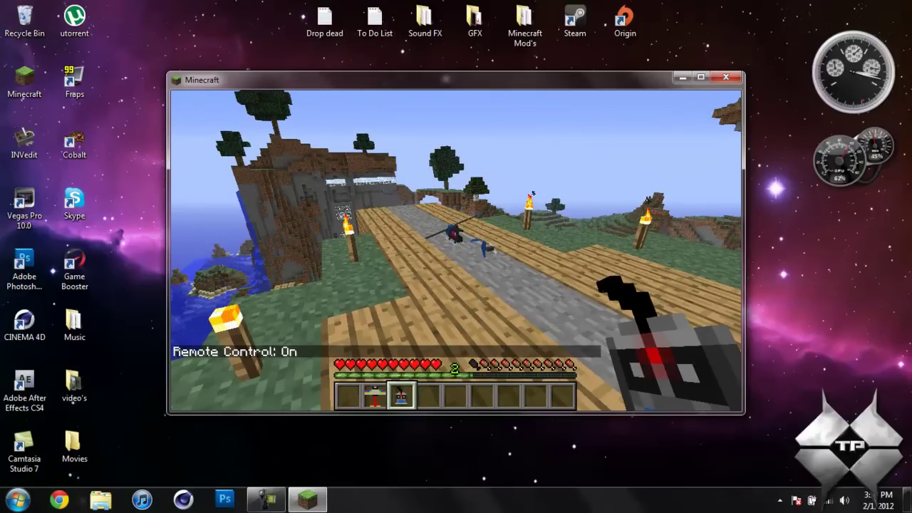
{"action": "key", "text": "Escape"}
{"action": "left_click", "coordinate": [701, 78]}
{"action": "left_click", "coordinate": [546, 149]}
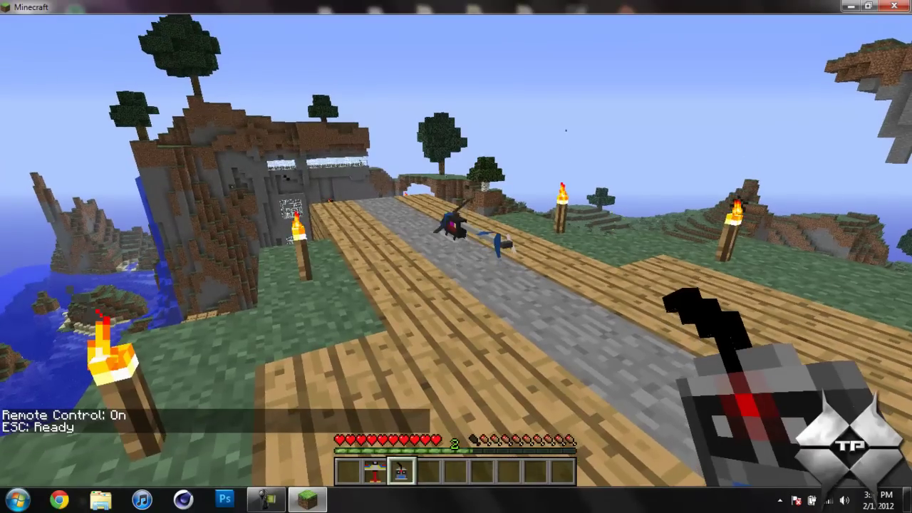
Step: Fly the RC helicopter up from the runway and back down, lift it off again, and switch the remote control back on
{"action": "key", "text": "w"}
{"action": "key", "text": "w"}
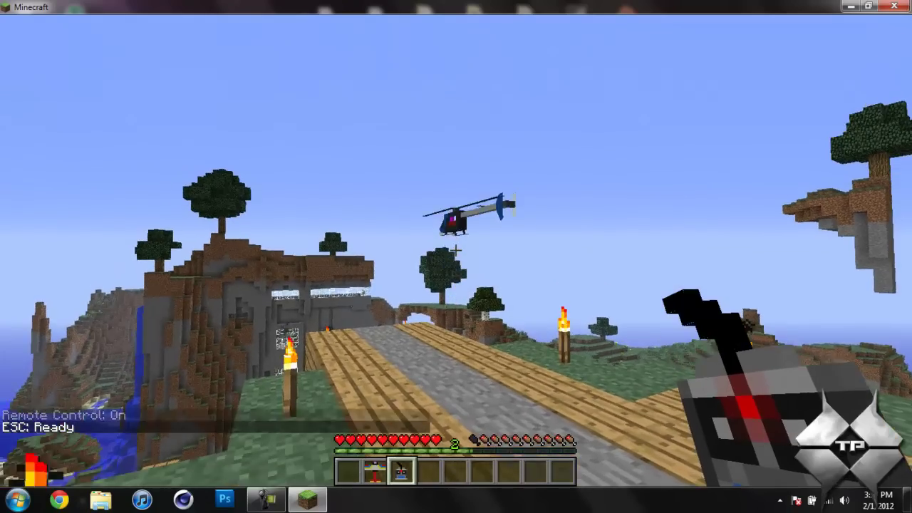
{"action": "key", "text": "space"}
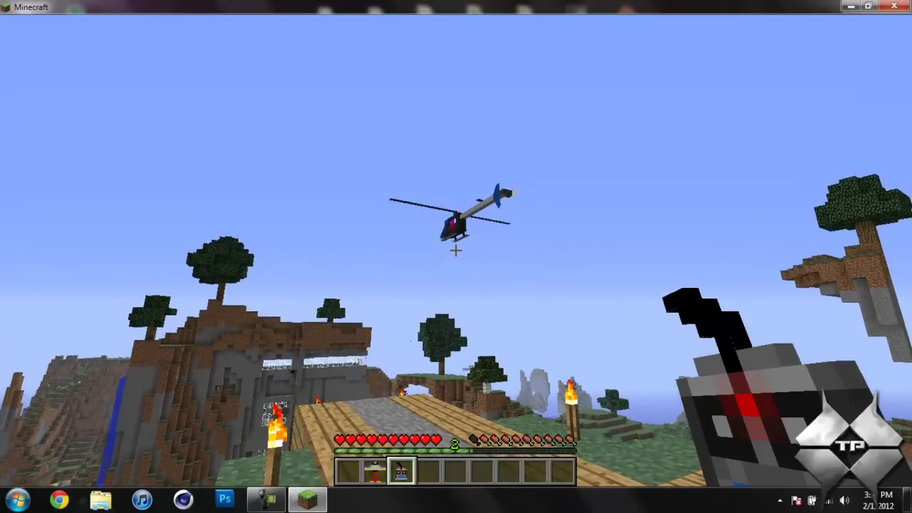
{"action": "key", "text": "shift"}
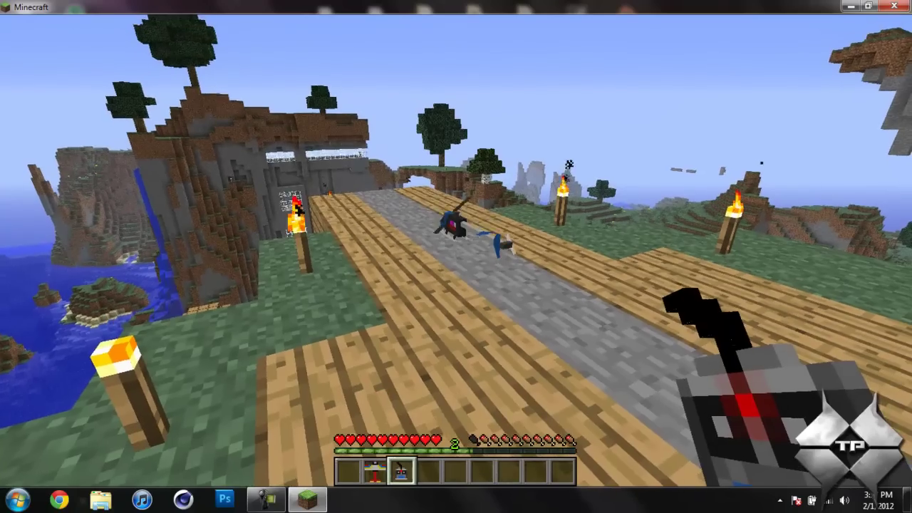
{"action": "key", "text": "space"}
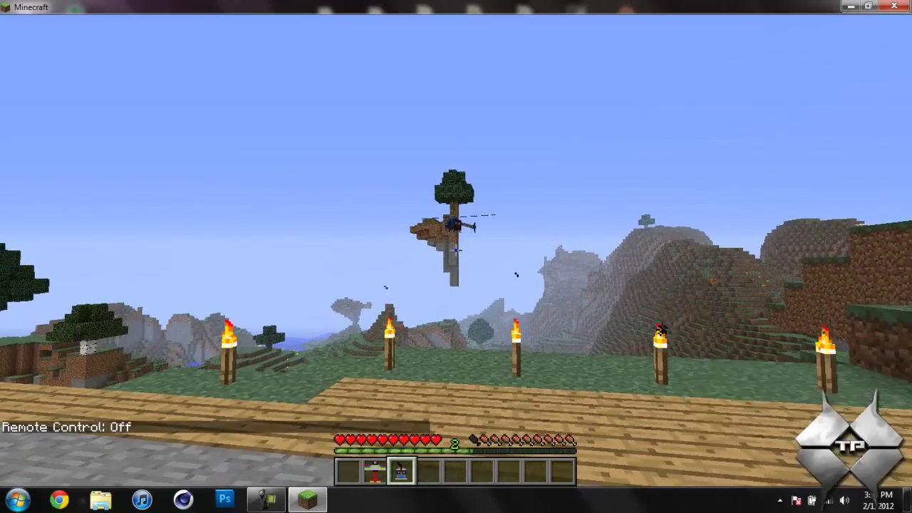
{"action": "right_click", "coordinate": [456, 250]}
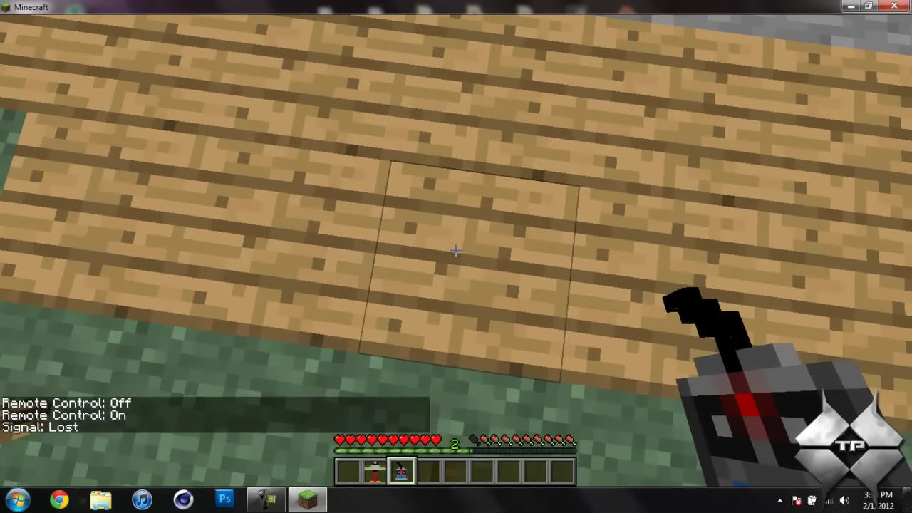
Step: Get a new Rc Helicopter from the second page of the TooManyItems list and place it on the runway's stone strip
{"action": "key", "text": "e"}
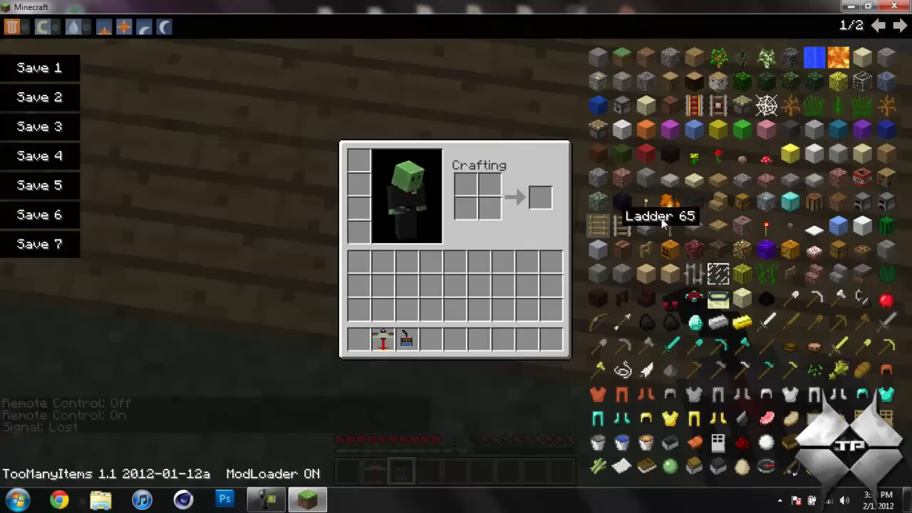
{"action": "left_click", "coordinate": [902, 26]}
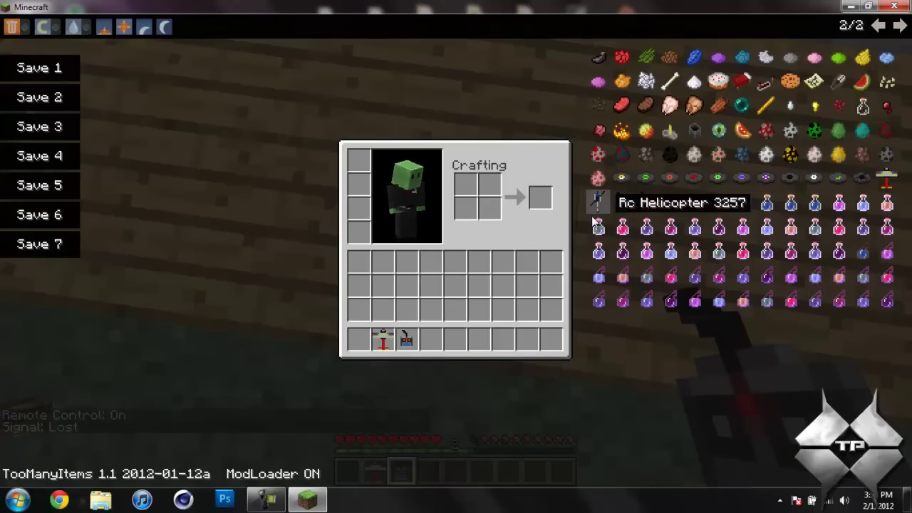
{"action": "key", "text": "e"}
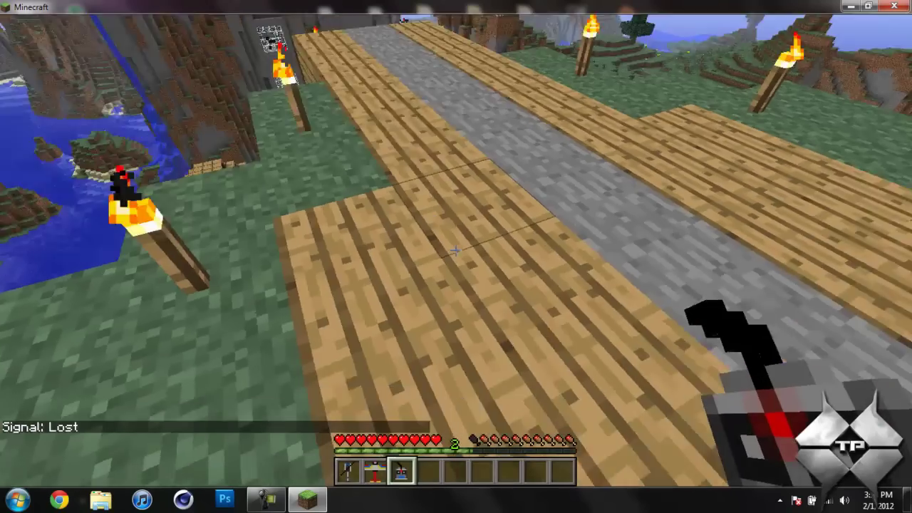
{"action": "key", "text": "1"}
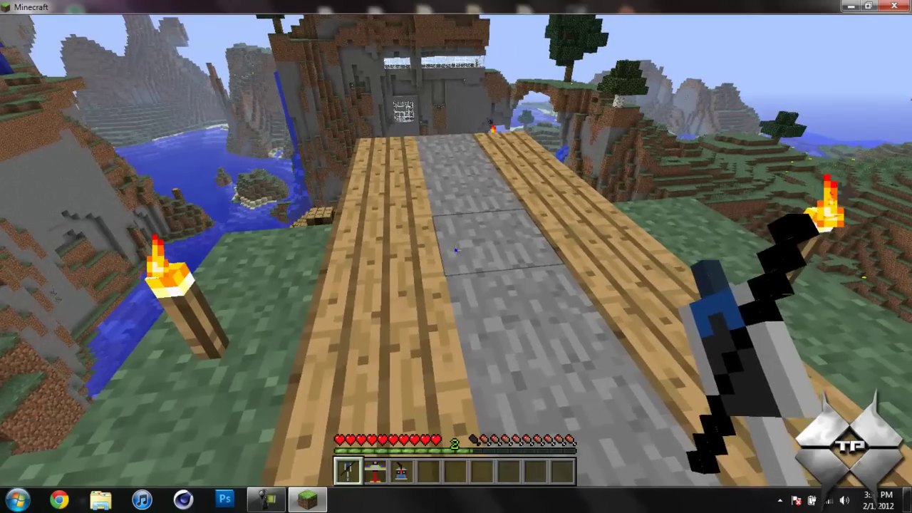
{"action": "right_click", "coordinate": [456, 257]}
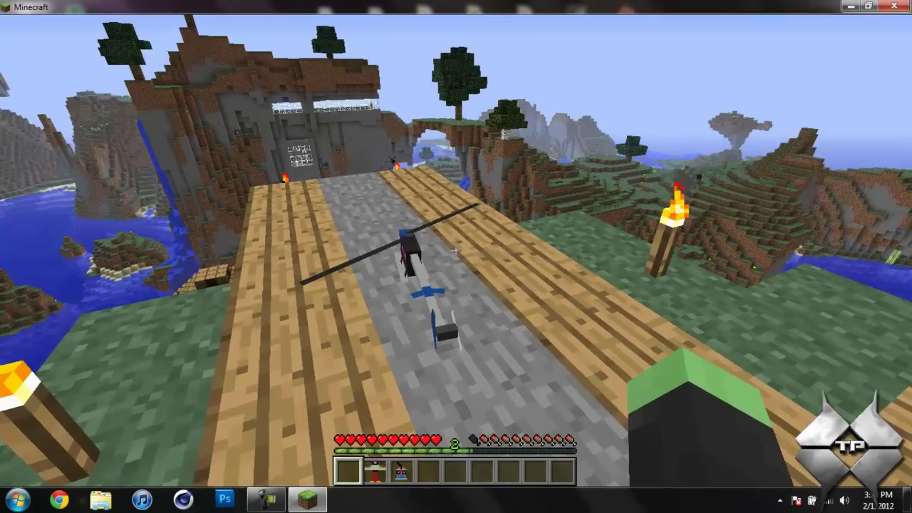
Step: Activate the remote control for the new helicopter and fly it off the runway towards the cliff house, watching from behind it
{"action": "key", "text": "2"}
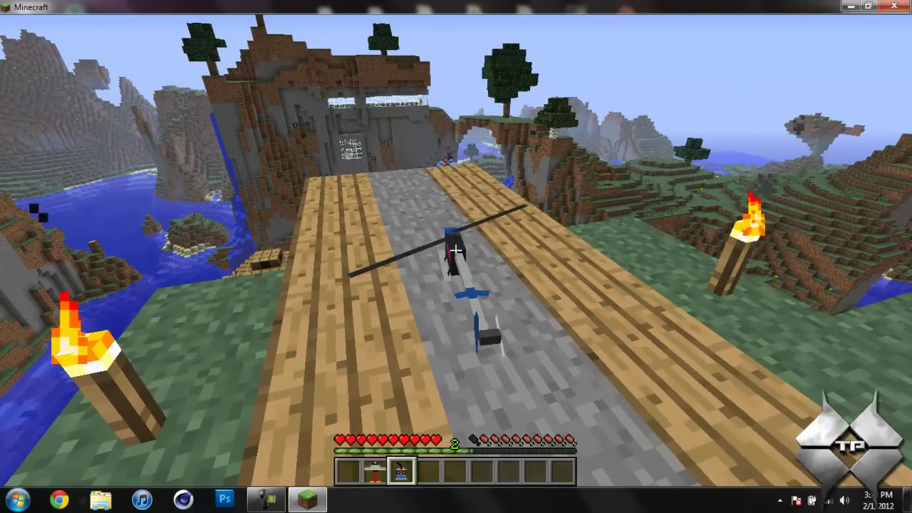
{"action": "right_click", "coordinate": [456, 251]}
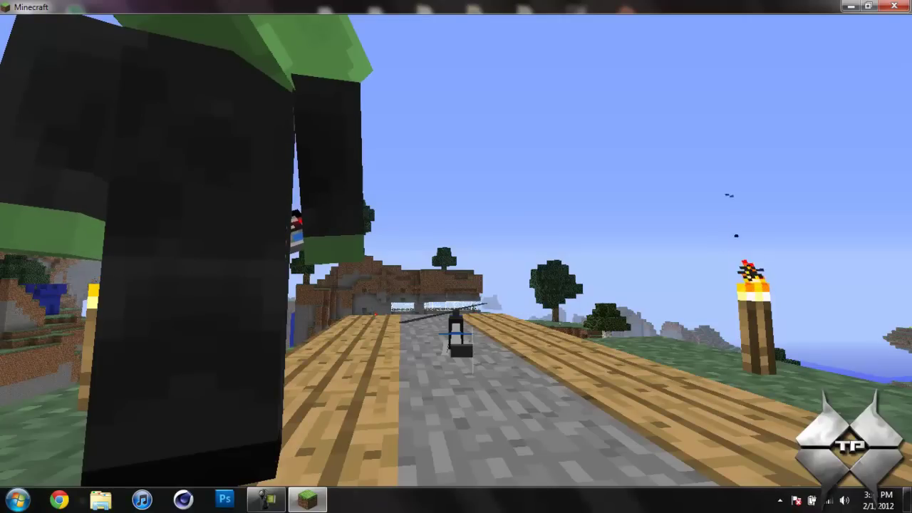
{"action": "key", "text": "space"}
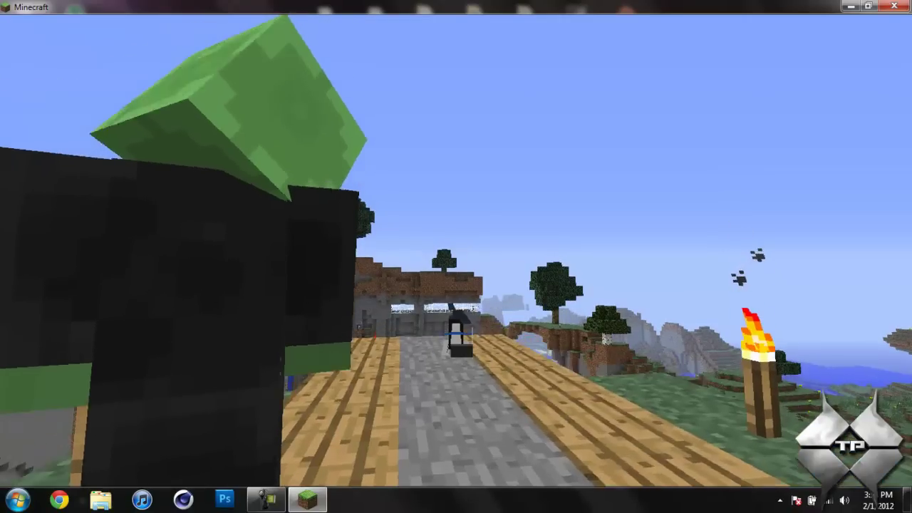
{"action": "key", "text": "w"}
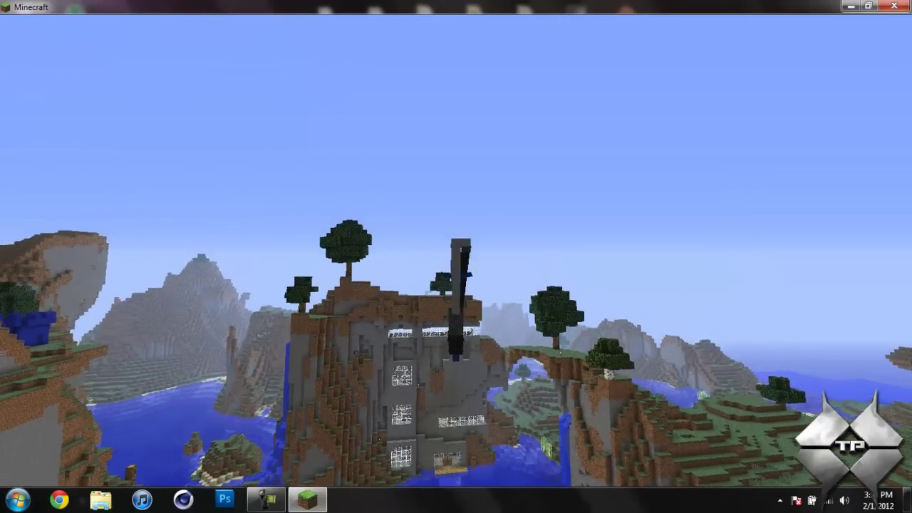
{"action": "key", "text": "w"}
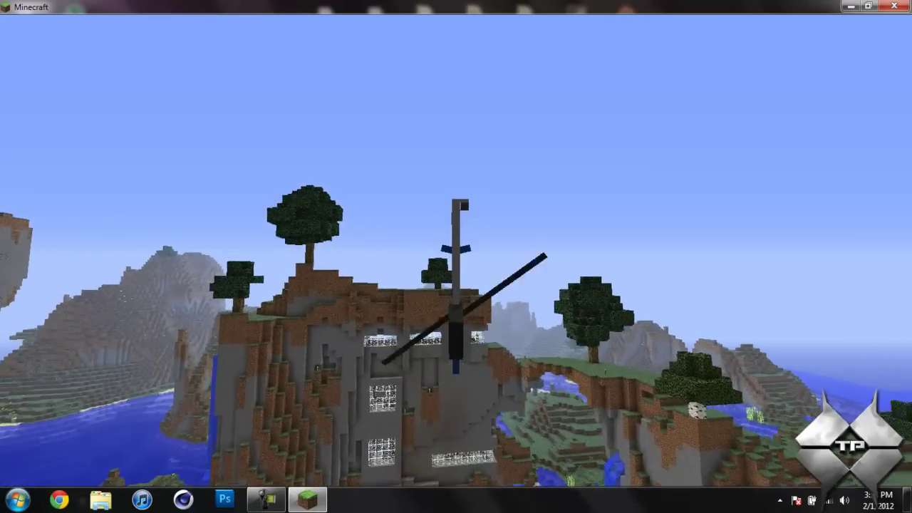
Step: Steer the helicopter around to the left past the cliffs and ladders, back towards the runway and stone fort
{"action": "key", "text": "a"}
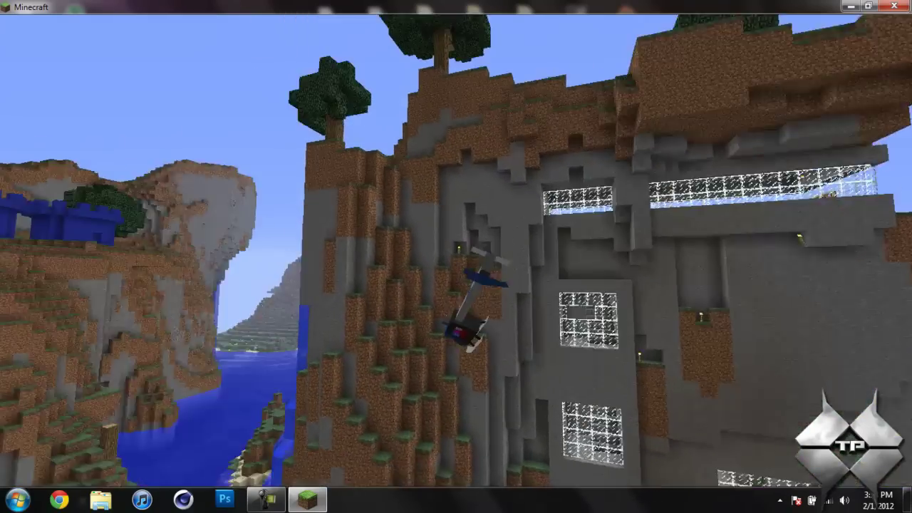
{"action": "key", "text": "a"}
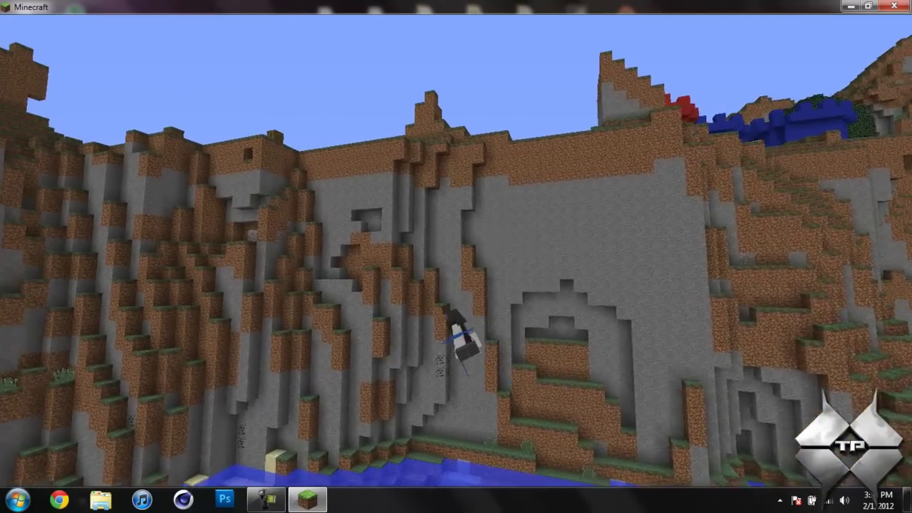
{"action": "key", "text": "a"}
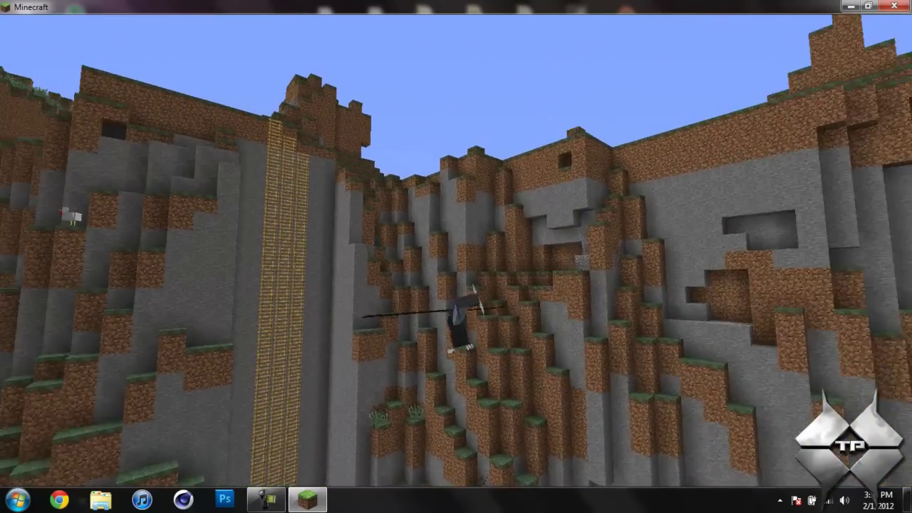
{"action": "key", "text": "a"}
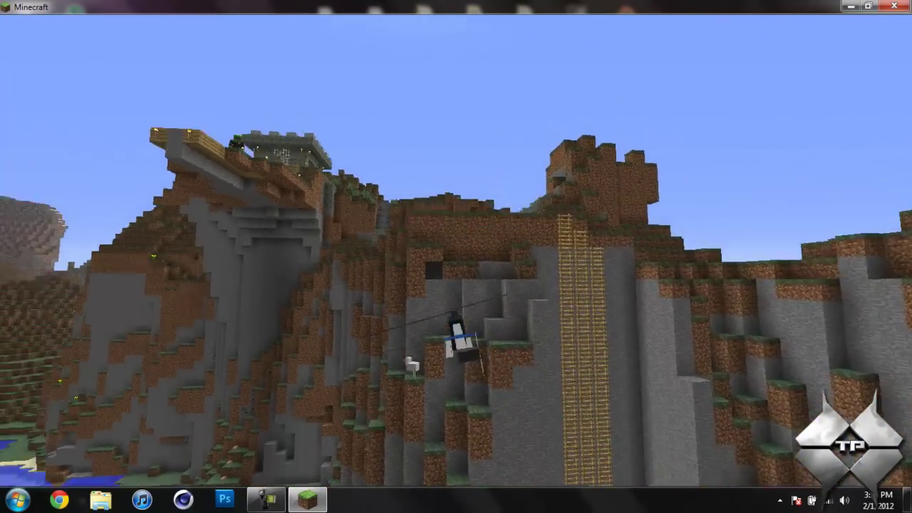
{"action": "key", "text": "d"}
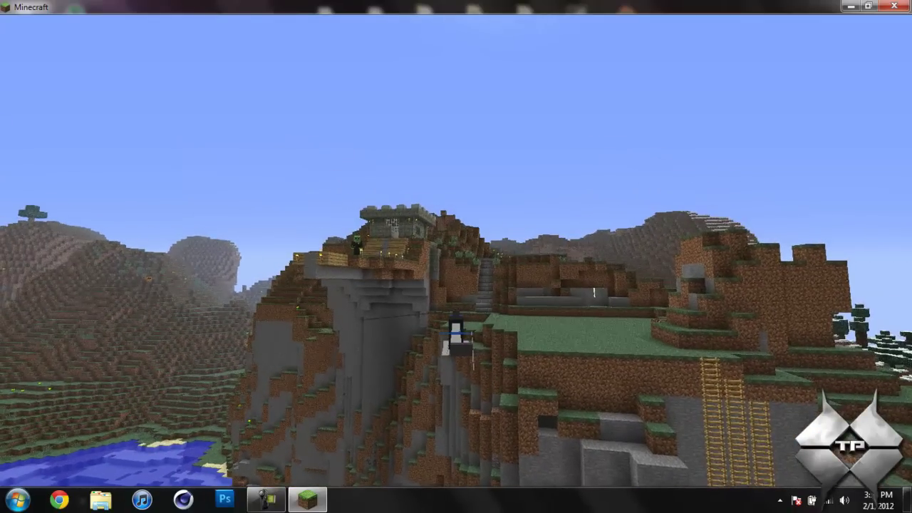
{"action": "key", "text": "s"}
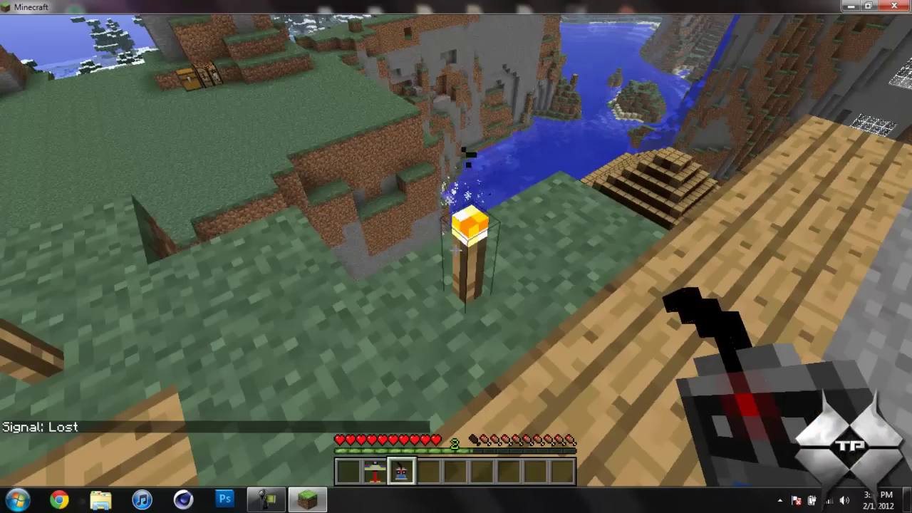
Step: Place the RC plane on the runway's stone strip and fly it off with the remote control switched on
{"action": "key", "text": "w"}
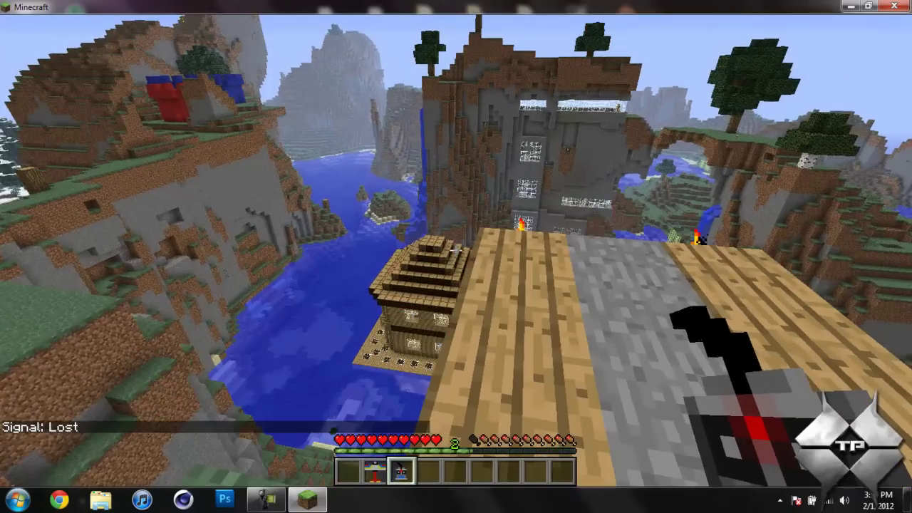
{"action": "key", "text": "2"}
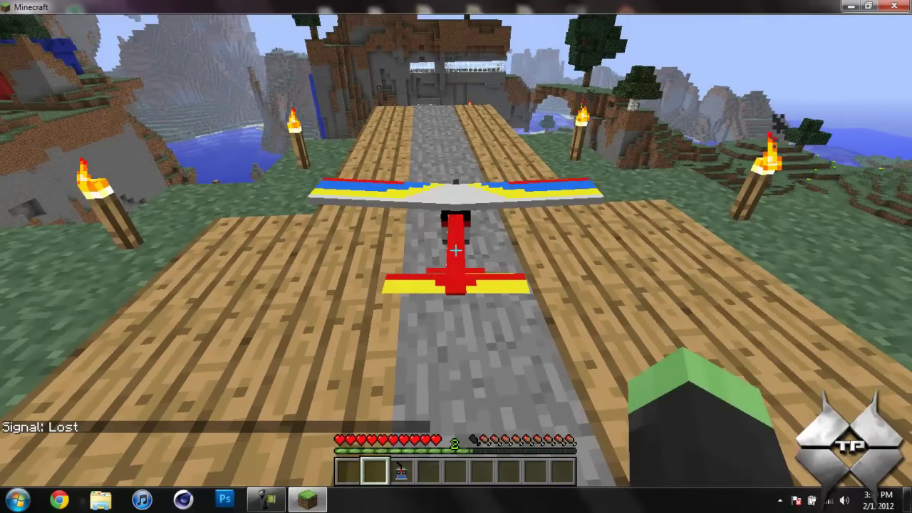
{"action": "key", "text": "3"}
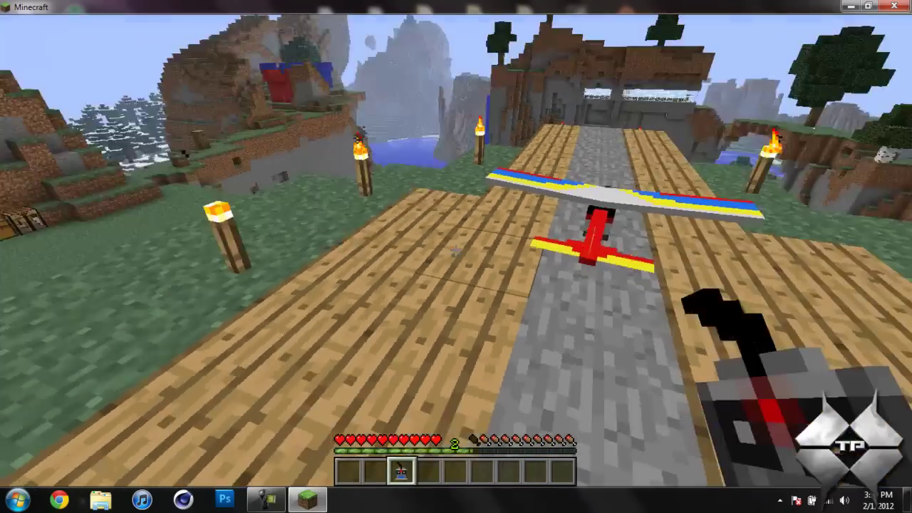
{"action": "right_click", "coordinate": [456, 251]}
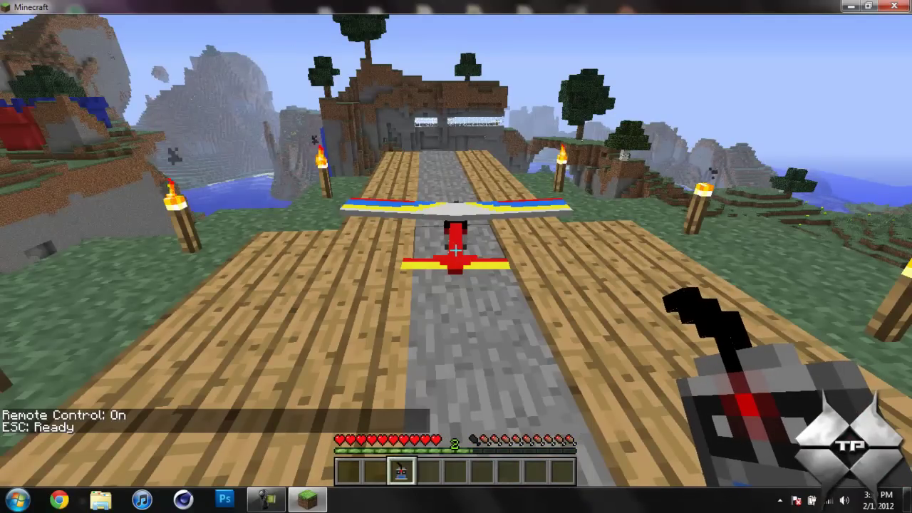
{"action": "key", "text": "w"}
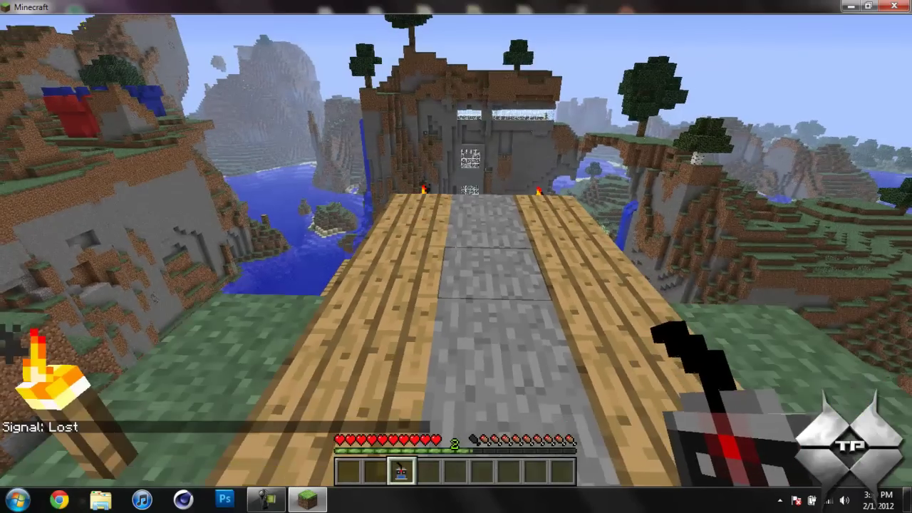
Step: Save the world, return to the title screen and quit Minecraft
{"action": "key", "text": "Escape"}
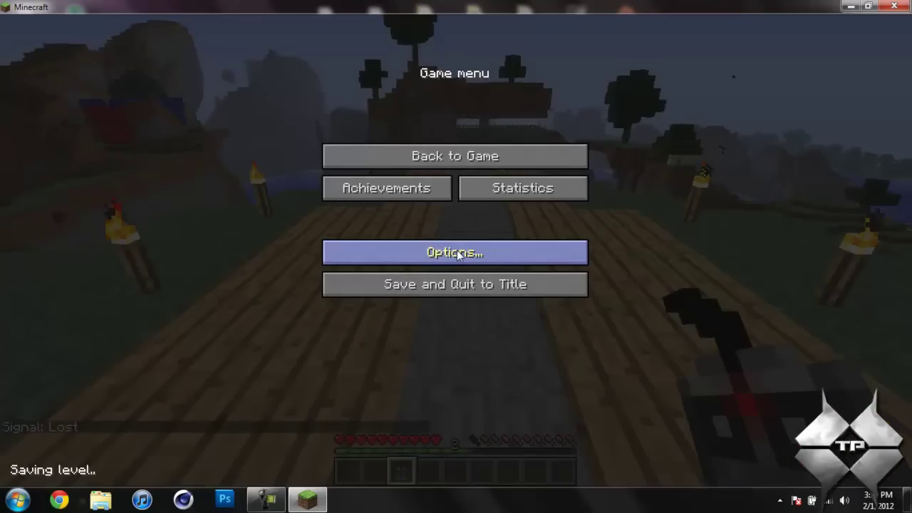
{"action": "left_click", "coordinate": [481, 284]}
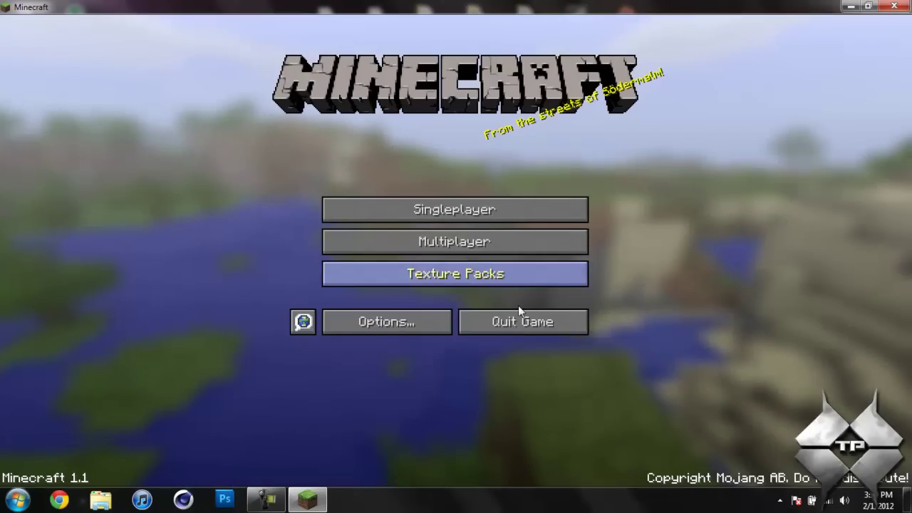
{"action": "left_click", "coordinate": [531, 326]}
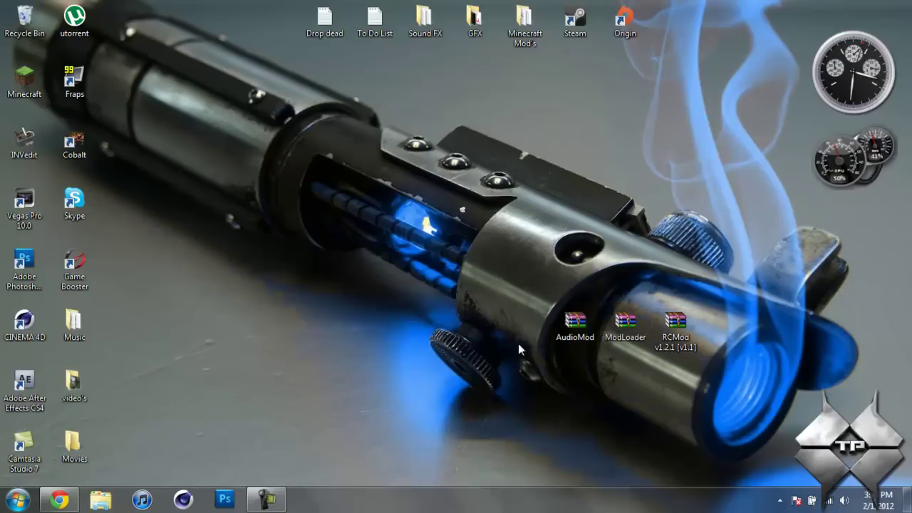
Step: Switch to Chrome and bring up the RC Mod thread on Minecraft Forums
{"action": "left_click", "coordinate": [60, 500]}
{"action": "left_click", "coordinate": [211, 46]}
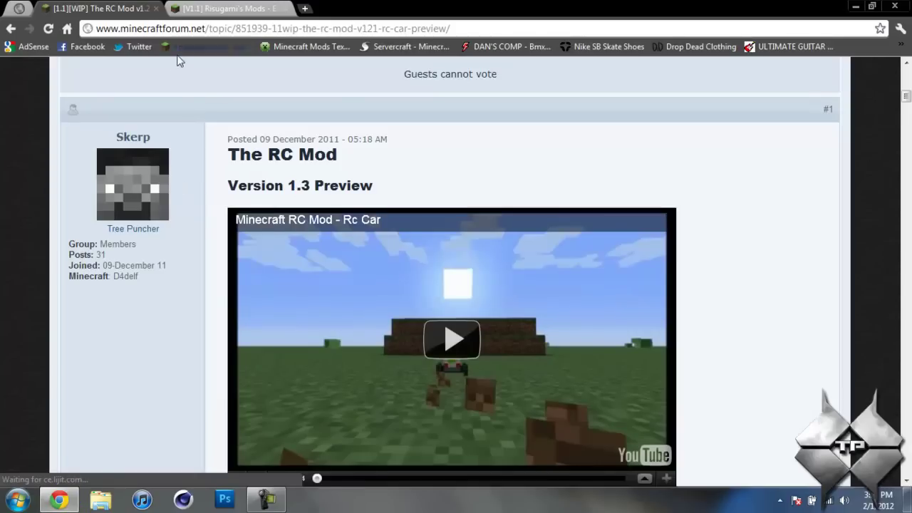
{"action": "left_click", "coordinate": [135, 15]}
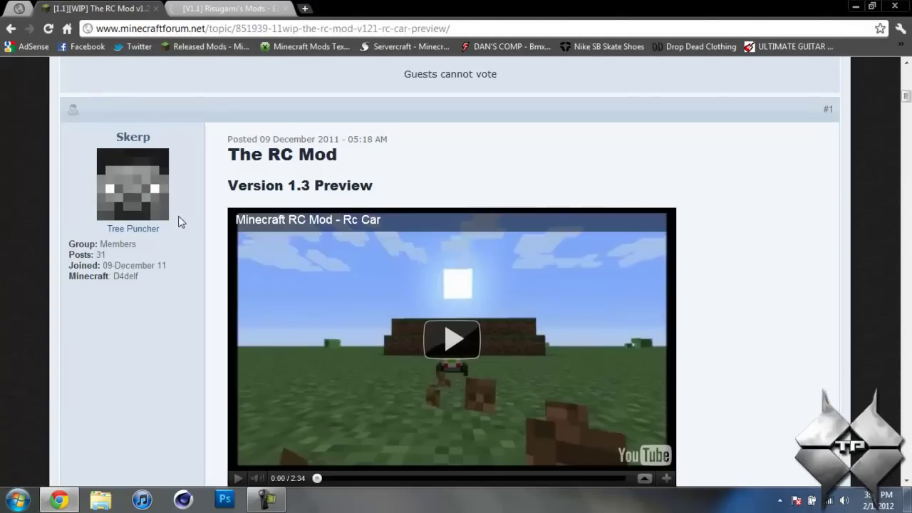
Step: Follow the thread's adf.ly link for Version 1.2.1[v1.1], skip the ad to view the MediaFire page, and go back
{"action": "scroll", "coordinate": [635, 200], "scroll_direction": "down", "scroll_amount": 1}
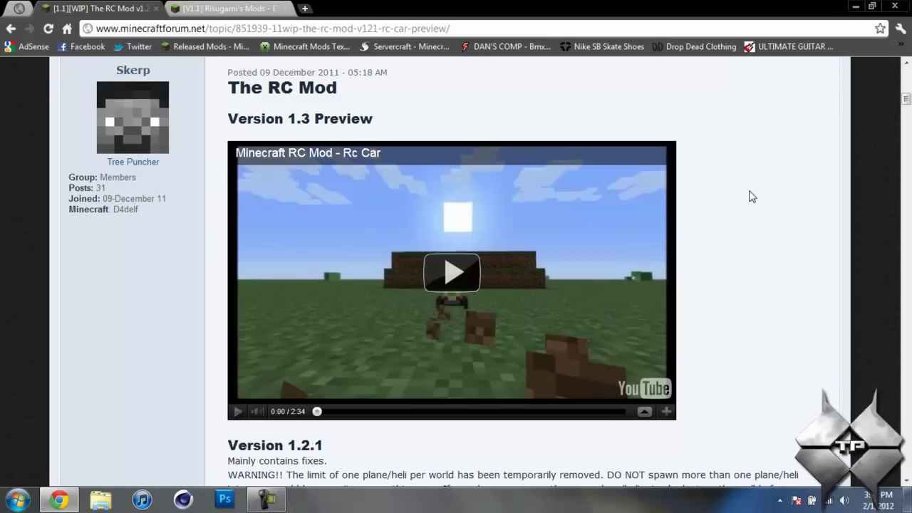
{"action": "scroll", "coordinate": [752, 197], "scroll_direction": "down", "scroll_amount": 2}
{"action": "scroll", "coordinate": [751, 197], "scroll_direction": "down", "scroll_amount": 2}
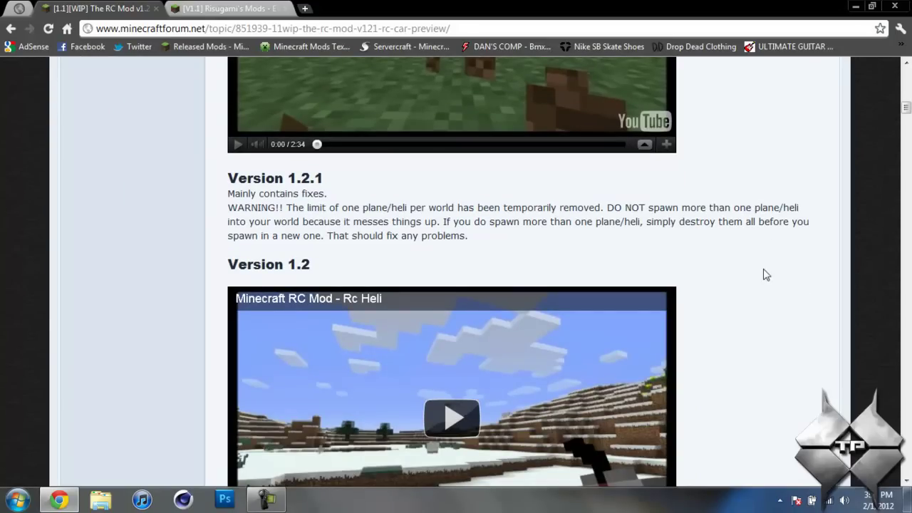
{"action": "scroll", "coordinate": [766, 274], "scroll_direction": "down", "scroll_amount": 2}
{"action": "scroll", "coordinate": [766, 278], "scroll_direction": "down", "scroll_amount": 5}
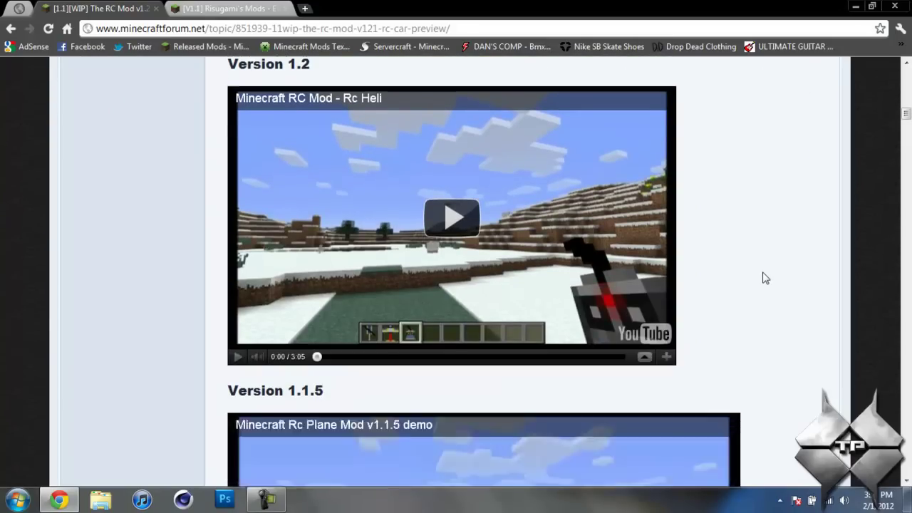
{"action": "scroll", "coordinate": [764, 280], "scroll_direction": "down", "scroll_amount": 15}
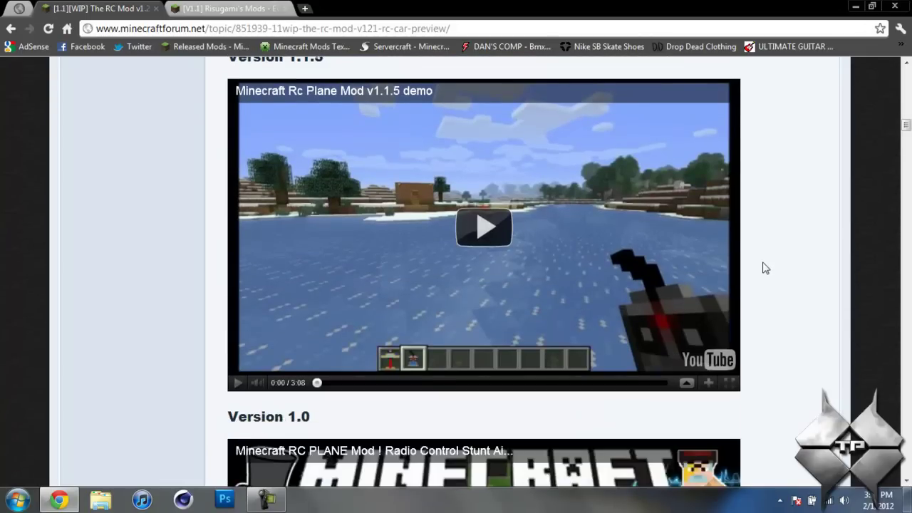
{"action": "scroll", "coordinate": [766, 265], "scroll_direction": "down", "scroll_amount": 10}
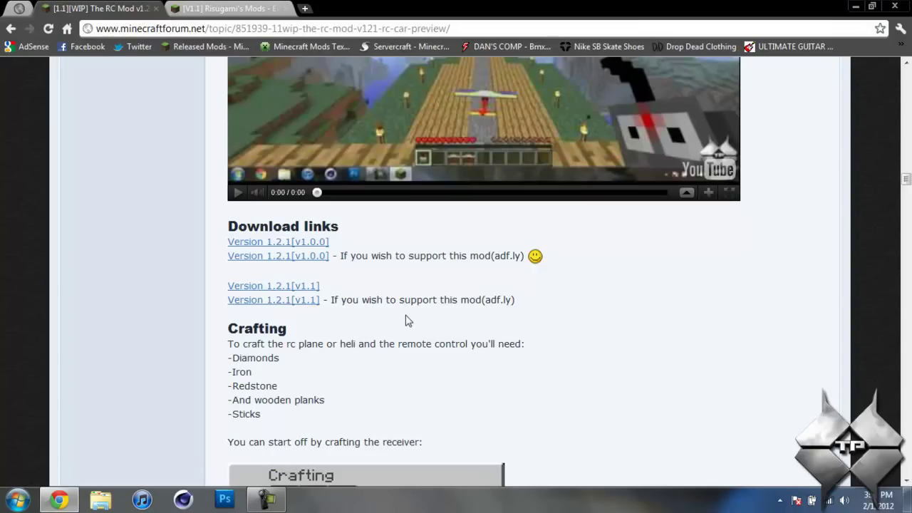
{"action": "left_click", "coordinate": [288, 256]}
{"action": "left_click", "coordinate": [306, 305]}
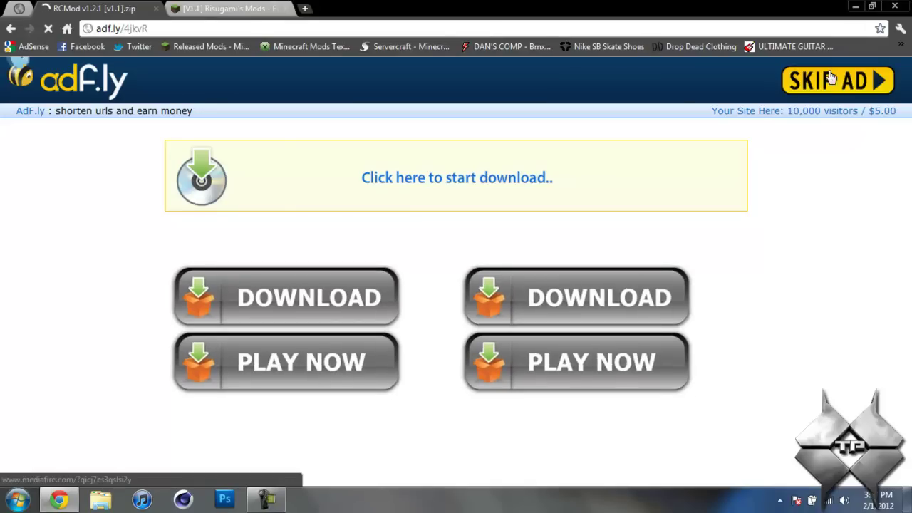
{"action": "left_click", "coordinate": [832, 79]}
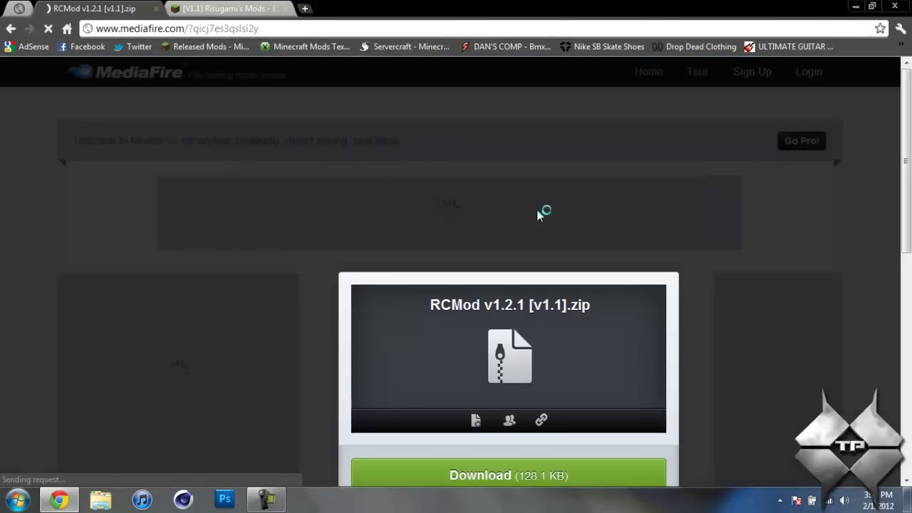
{"action": "scroll", "coordinate": [468, 205], "scroll_direction": "down", "scroll_amount": 3}
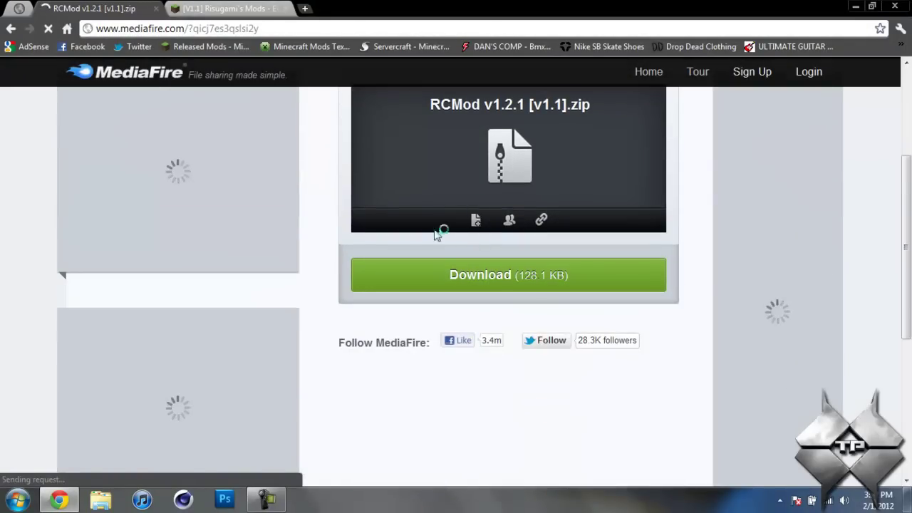
{"action": "left_click", "coordinate": [8, 29]}
Step: Bring up Risugami's Mods thread and request the direct download of ModLoader 1.1
{"action": "left_click", "coordinate": [211, 10]}
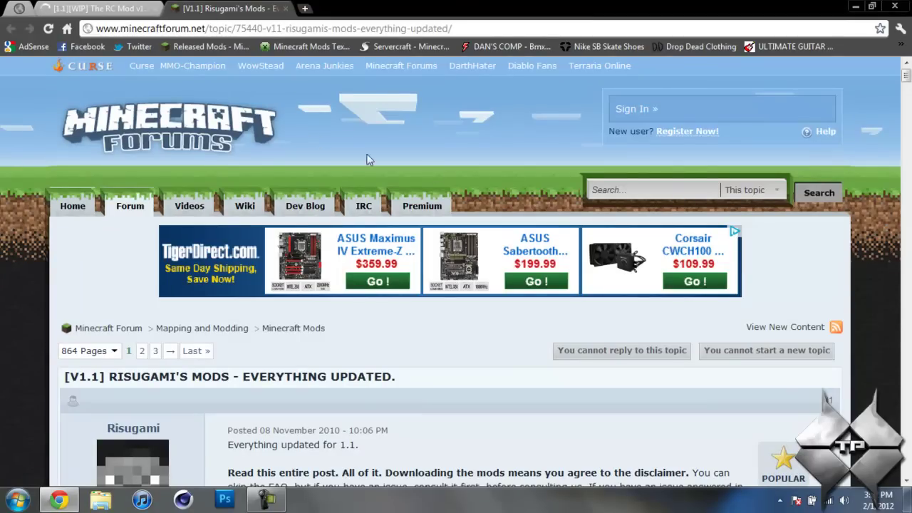
{"action": "scroll", "coordinate": [444, 198], "scroll_direction": "down", "scroll_amount": 15}
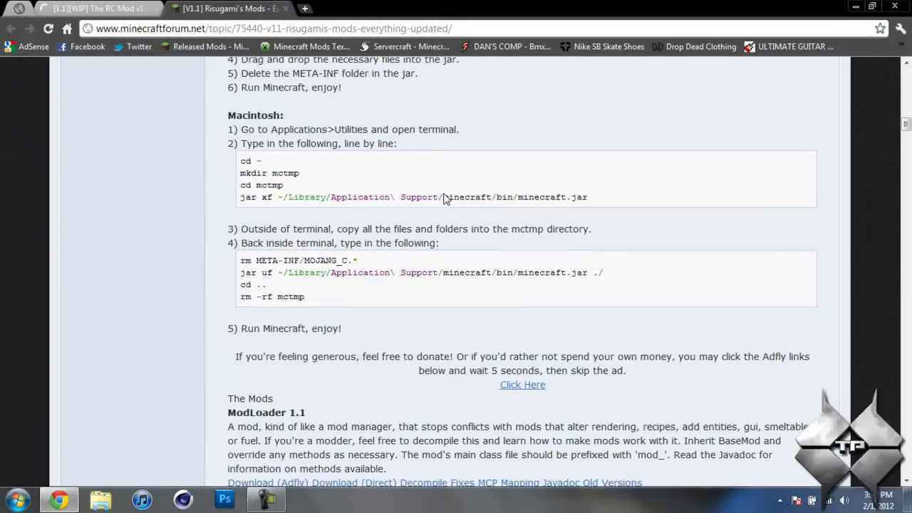
{"action": "scroll", "coordinate": [444, 198], "scroll_direction": "down", "scroll_amount": 4}
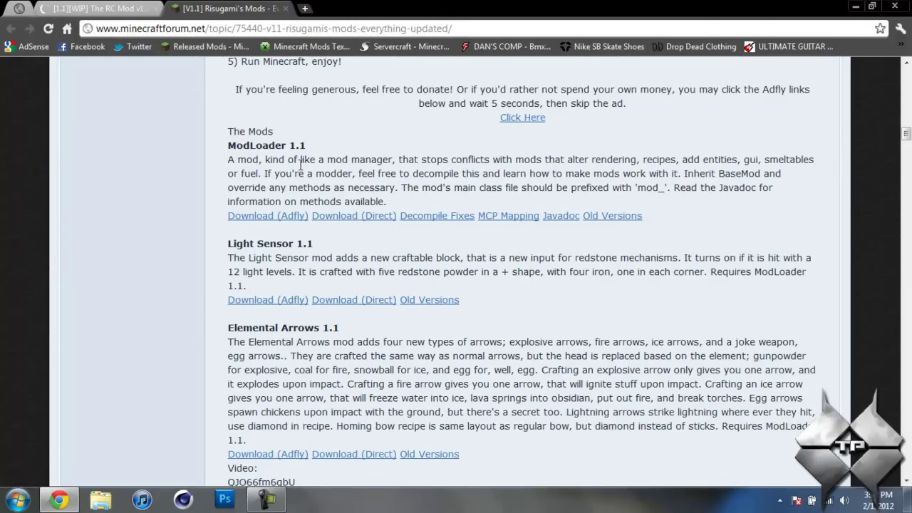
{"action": "left_click", "coordinate": [357, 221]}
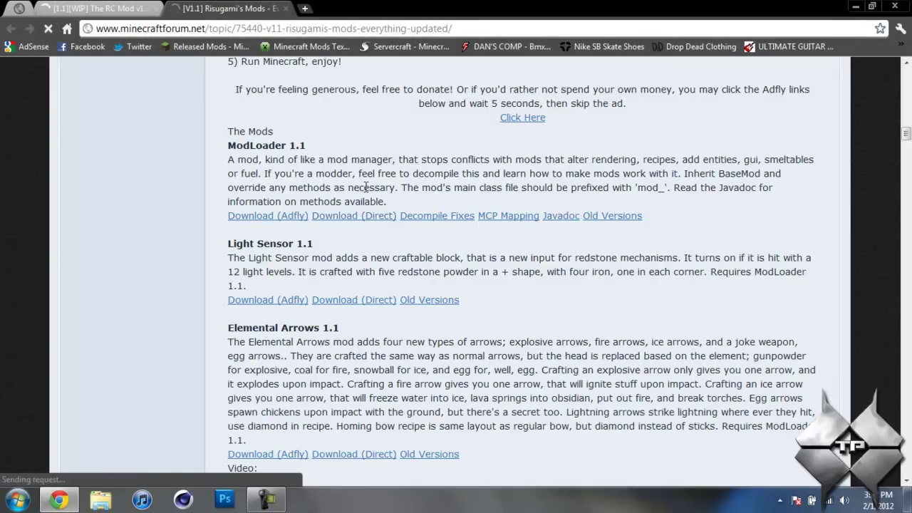
Step: Locate the AudioMod 1.1 entry with its download links in Risugami's thread, and close the browser
{"action": "scroll", "coordinate": [366, 187], "scroll_direction": "down", "scroll_amount": 8}
{"action": "scroll", "coordinate": [365, 186], "scroll_direction": "down", "scroll_amount": 3}
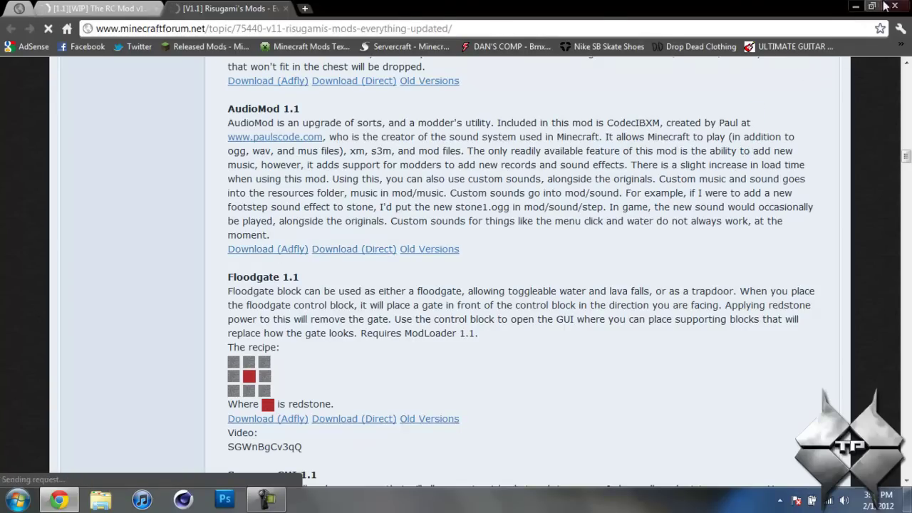
{"action": "left_click", "coordinate": [893, 7]}
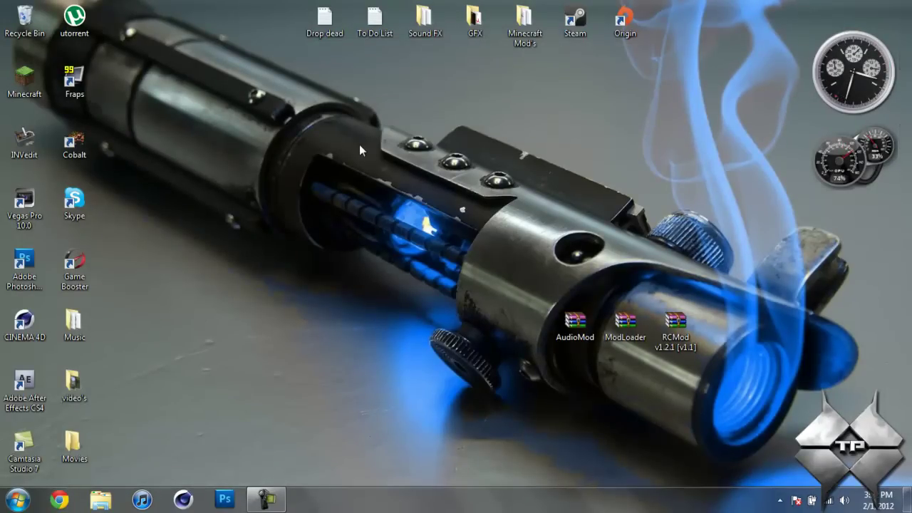
Step: Open the Roaming folder by searching Windows for %appdata%, and go into .minecraft and its bin folder
{"action": "left_click", "coordinate": [17, 502]}
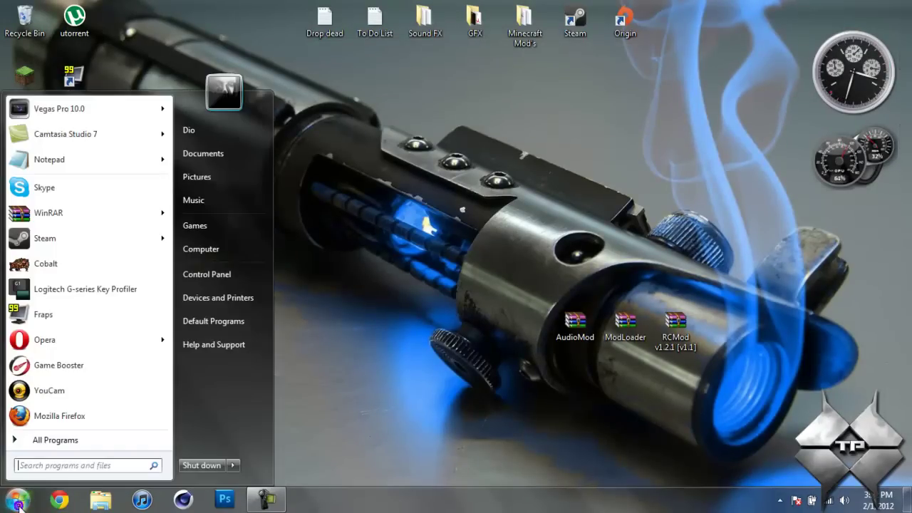
{"action": "type", "text": "%appdata%"}
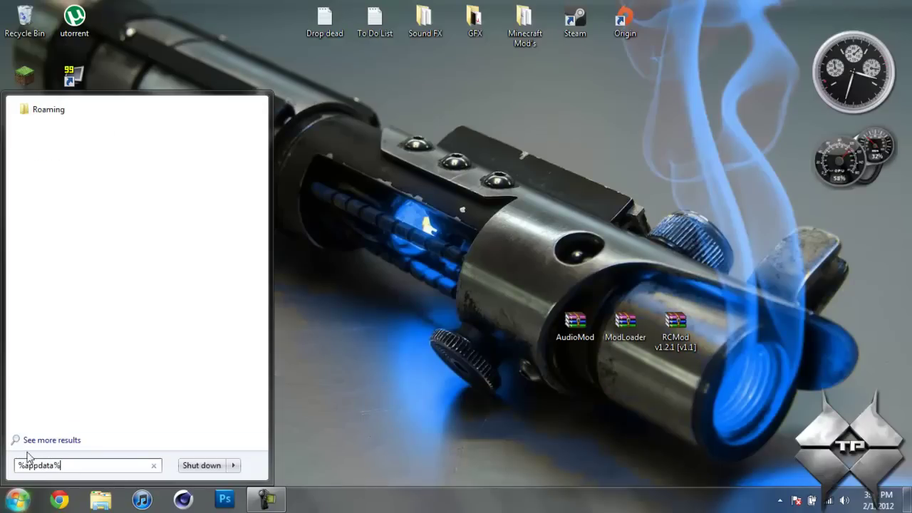
{"action": "left_click_drag", "start_coordinate": [82, 464], "coordinate": [17, 465]}
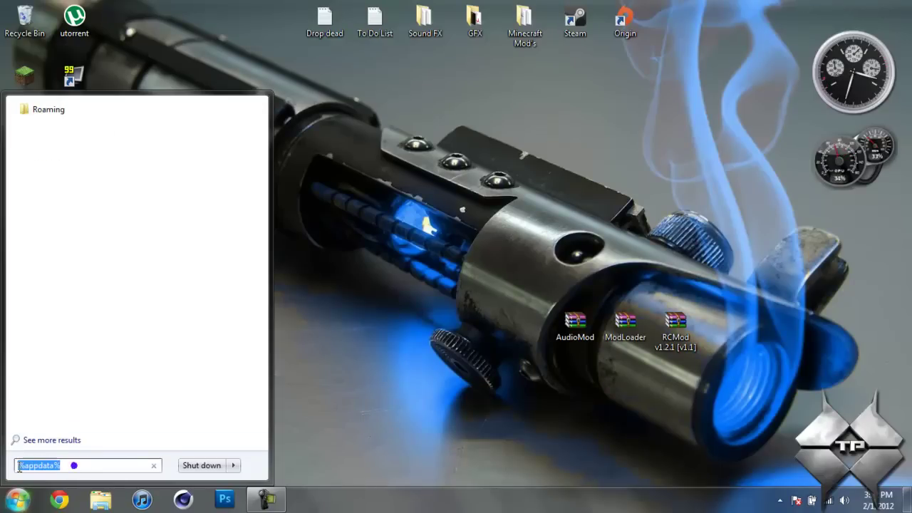
{"action": "left_click", "coordinate": [67, 120]}
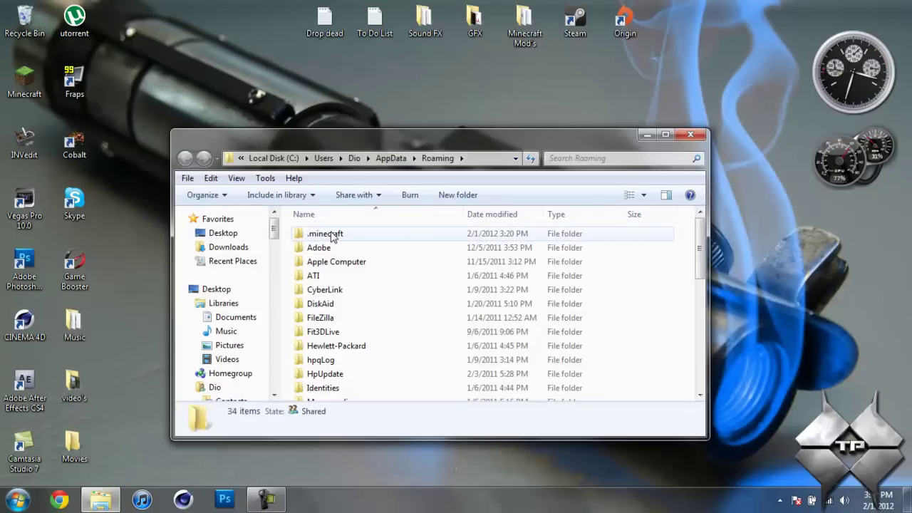
{"action": "double_click", "coordinate": [332, 235]}
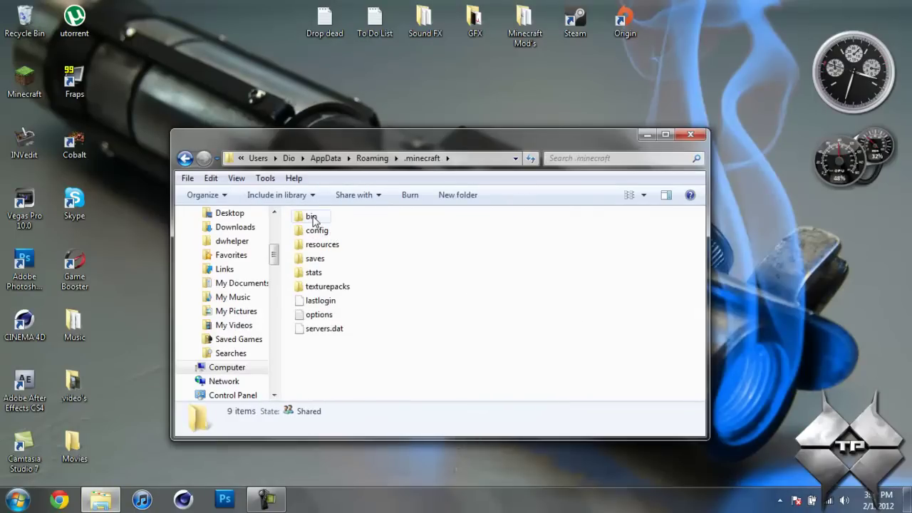
{"action": "double_click", "coordinate": [312, 218]}
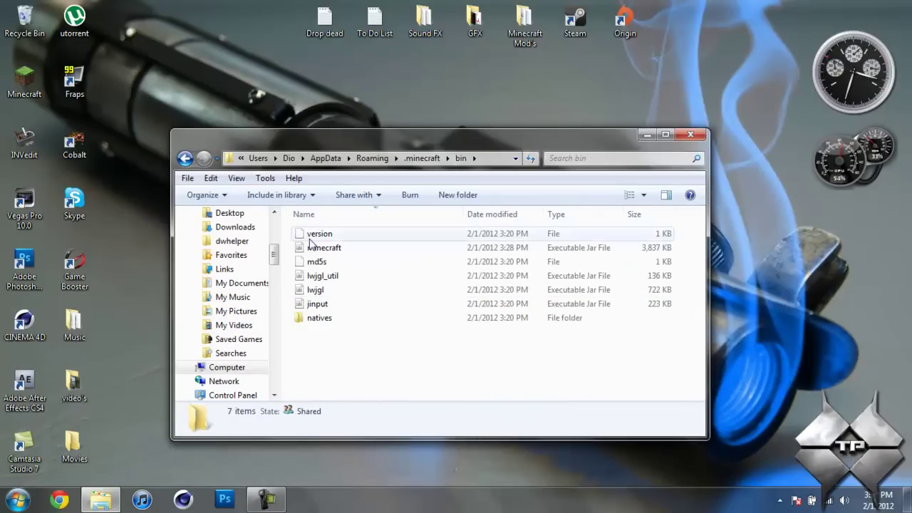
Step: Open the minecraft jar file from the bin folder with WinRAR archiver
{"action": "left_click", "coordinate": [315, 248]}
{"action": "right_click", "coordinate": [336, 249]}
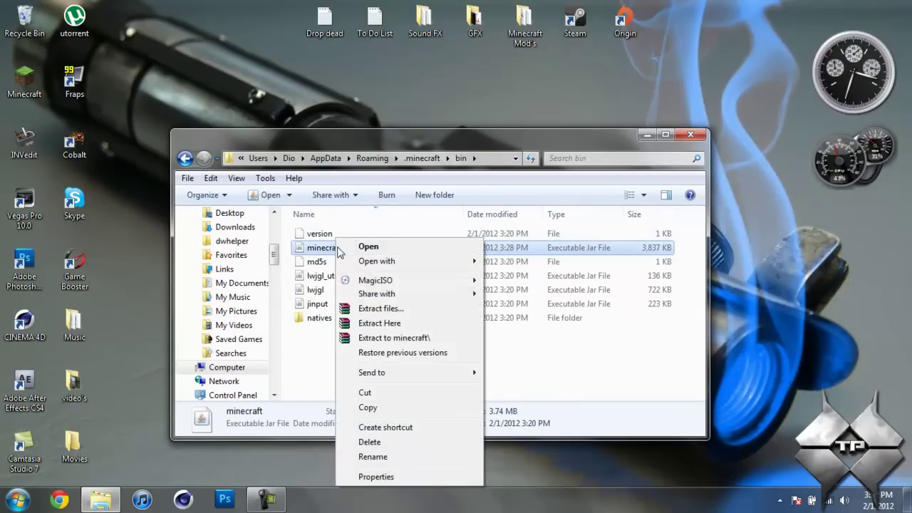
{"action": "mouse_move", "coordinate": [448, 260]}
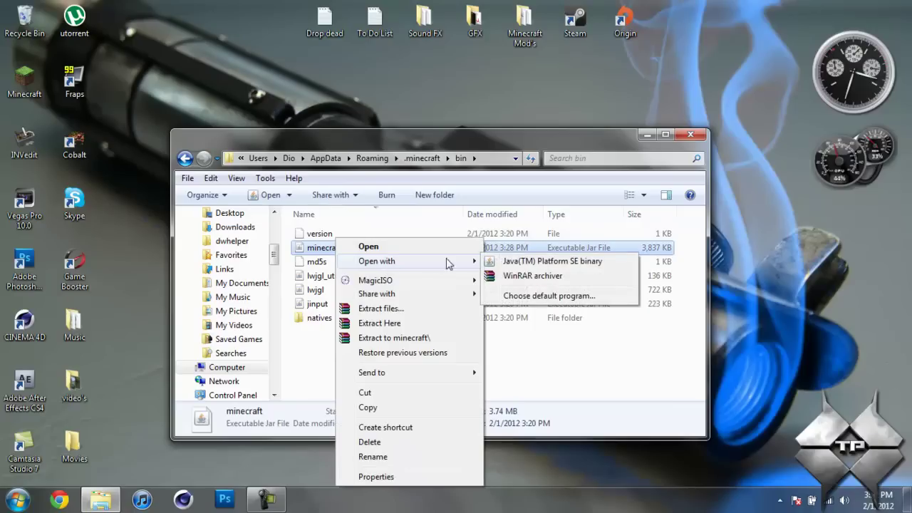
{"action": "left_click", "coordinate": [527, 277]}
Step: Move the minecraft.jar archive window clear of the mod archives on the desktop and minimize the bin folder window
{"action": "left_click_drag", "start_coordinate": [342, 33], "coordinate": [2, 100]}
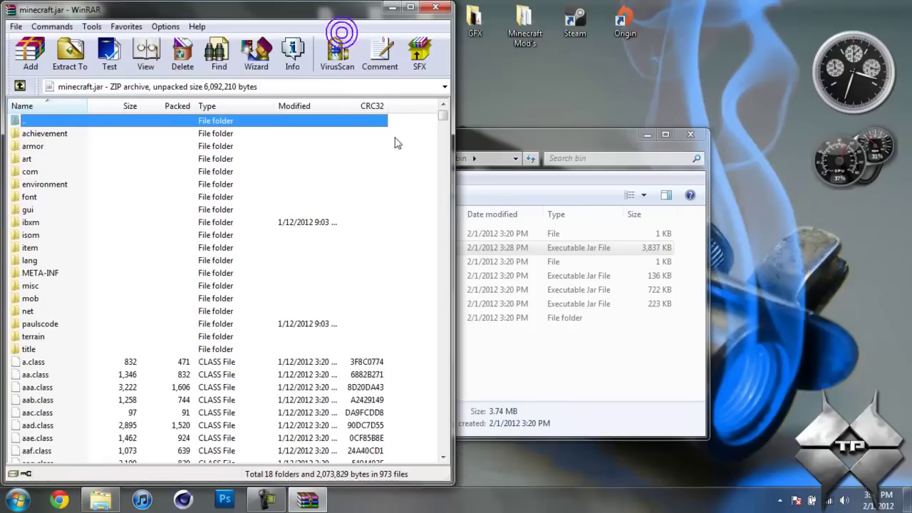
{"action": "left_click", "coordinate": [603, 146]}
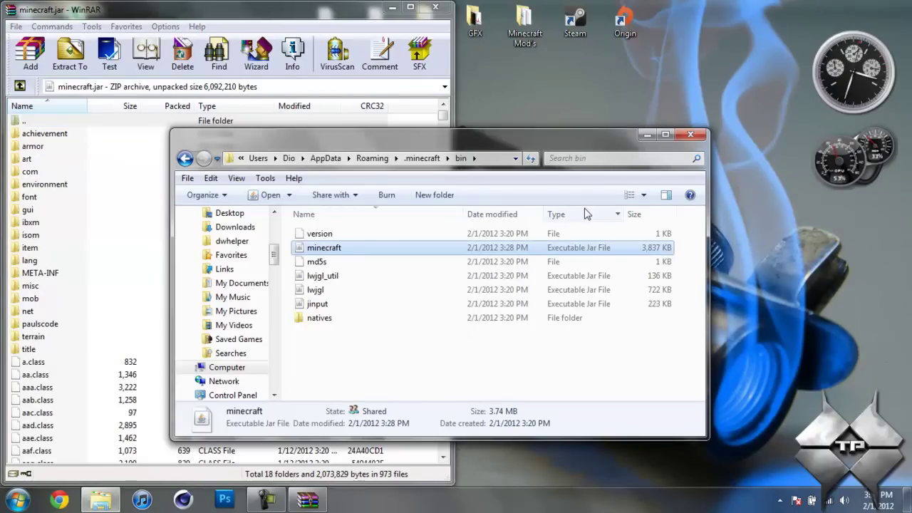
{"action": "left_click", "coordinate": [645, 133]}
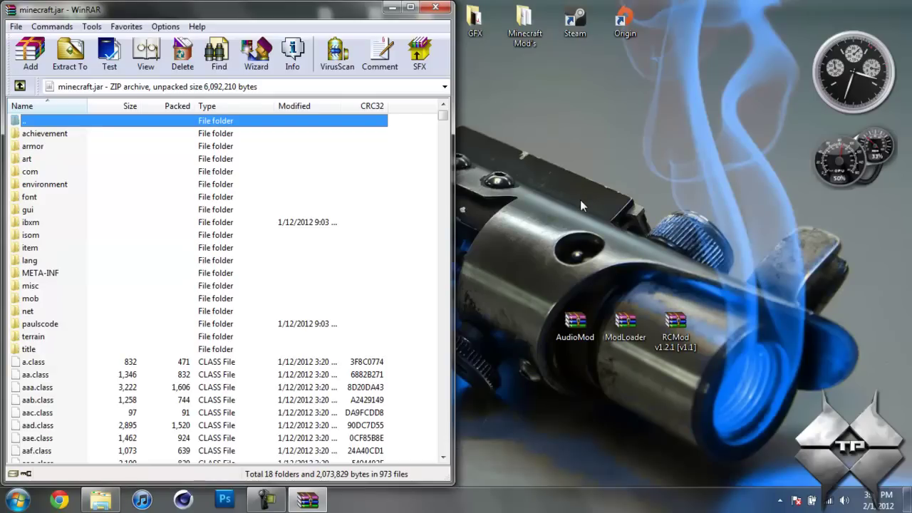
Step: Add the ibxm and paulscode folders and rg.class from the AudioMod archive to minecraft.jar, and close the AudioMod archive
{"action": "double_click", "coordinate": [572, 322]}
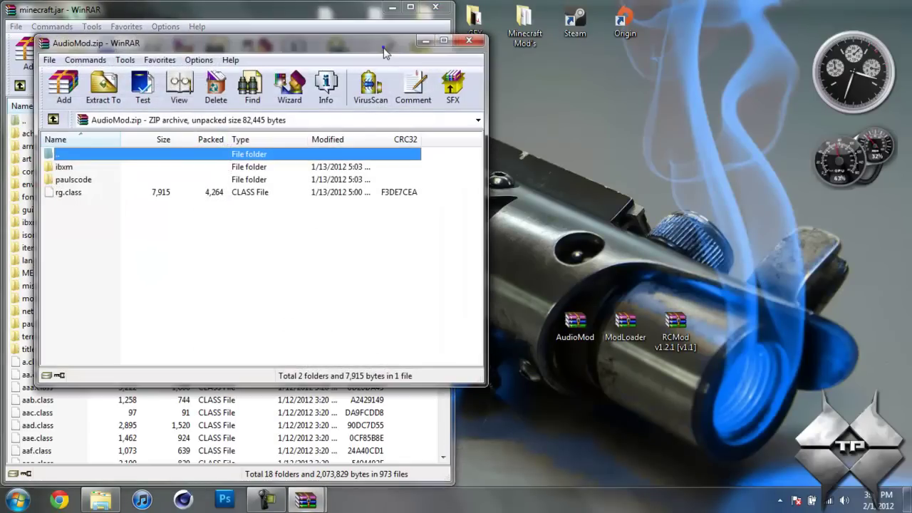
{"action": "left_click_drag", "start_coordinate": [383, 48], "coordinate": [909, 121]}
{"action": "left_click_drag", "start_coordinate": [574, 192], "coordinate": [249, 381]}
{"action": "left_click", "coordinate": [235, 362]}
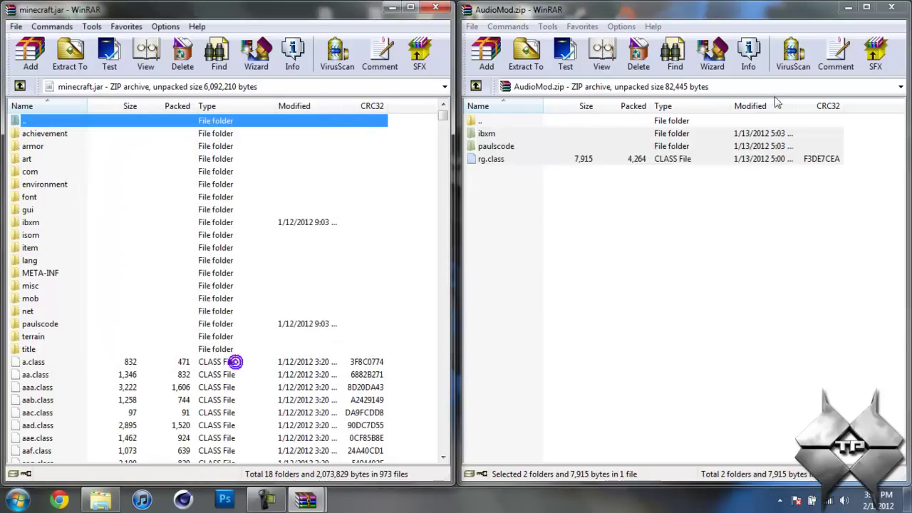
{"action": "left_click", "coordinate": [892, 8]}
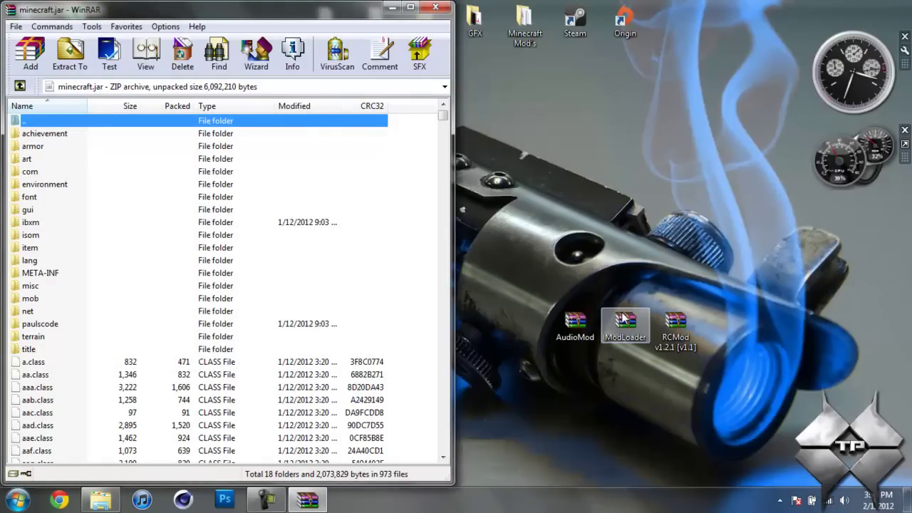
Step: Add all class files from the ModLoader archive to minecraft.jar, and close the ModLoader archive
{"action": "double_click", "coordinate": [624, 319]}
{"action": "left_click_drag", "start_coordinate": [346, 55], "coordinate": [911, 85]}
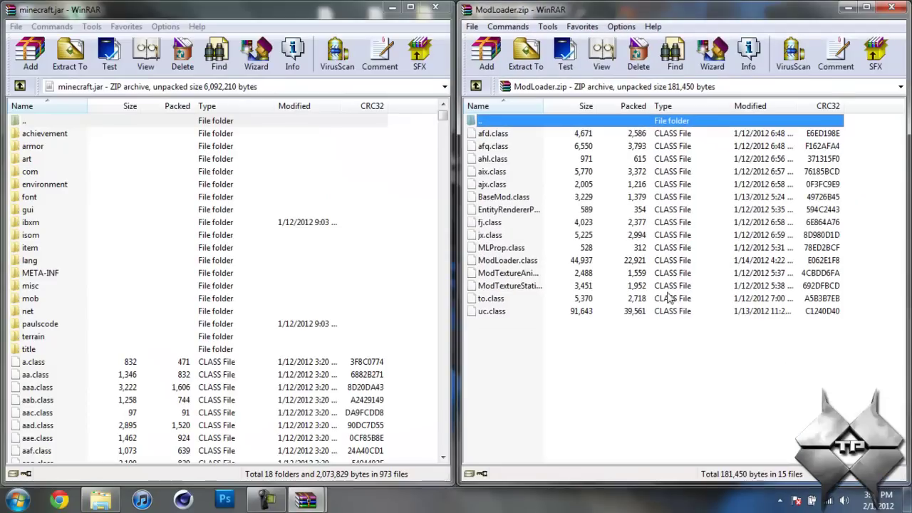
{"action": "left_click_drag", "start_coordinate": [636, 364], "coordinate": [268, 389]}
{"action": "left_click", "coordinate": [246, 355]}
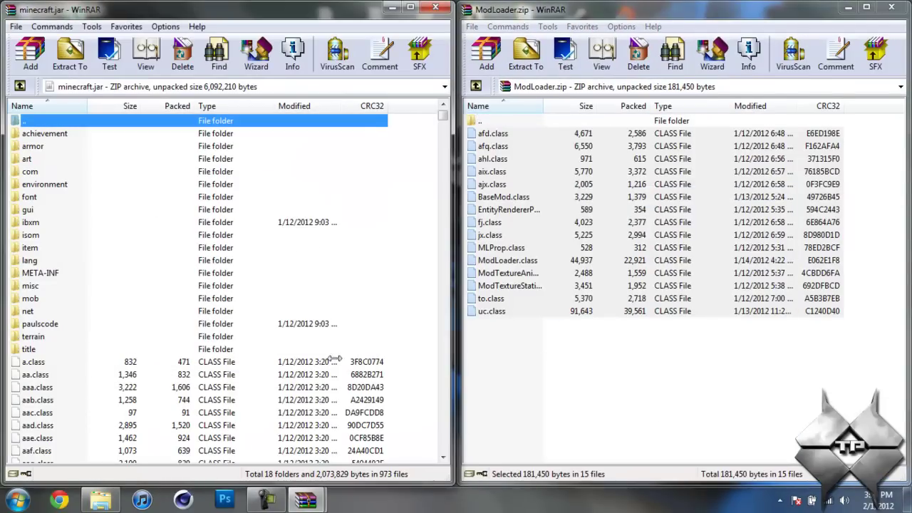
{"action": "left_click", "coordinate": [902, 10]}
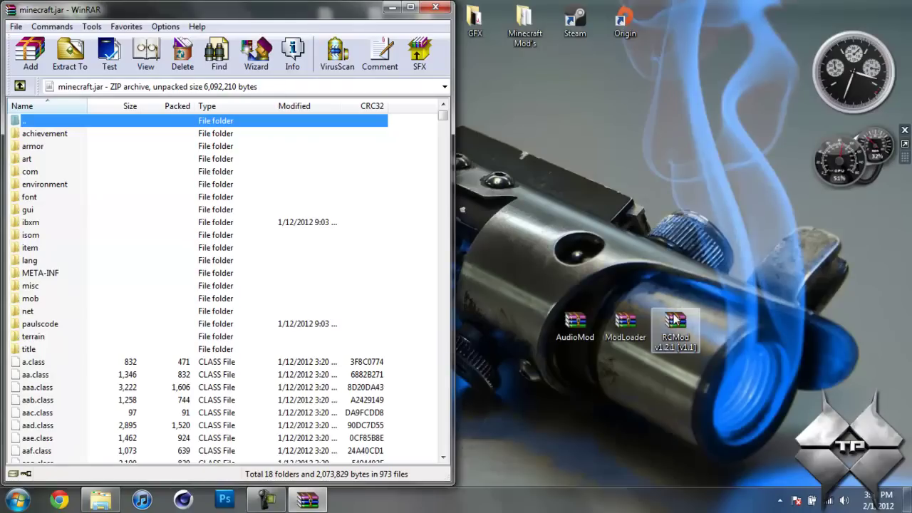
Step: Add everything in the RCMod v1.2.1 archive's "Put Files in Minecraft jar file" folder to minecraft.jar, and return to the archive's root
{"action": "left_click", "coordinate": [675, 322]}
{"action": "double_click", "coordinate": [675, 322]}
{"action": "key", "text": "super+Right"}
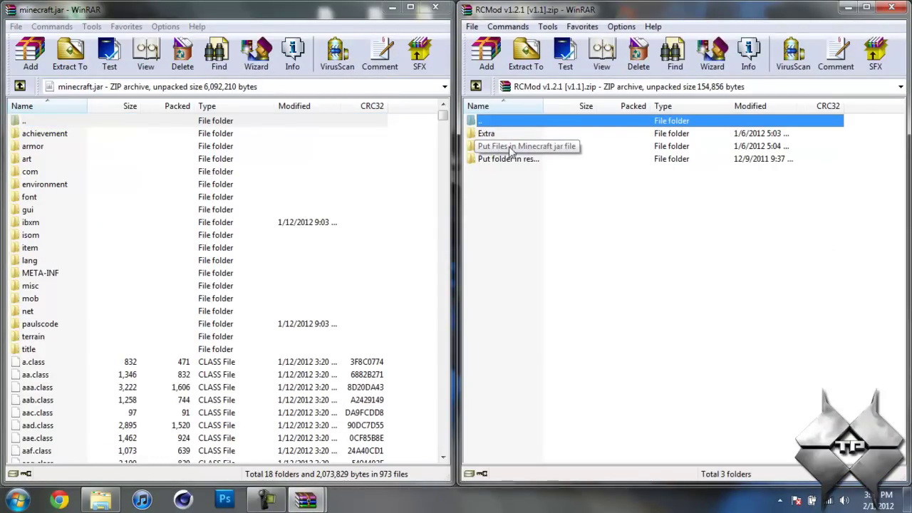
{"action": "double_click", "coordinate": [533, 150]}
{"action": "left_click_drag", "start_coordinate": [583, 333], "coordinate": [499, 133]}
{"action": "left_click_drag", "start_coordinate": [559, 206], "coordinate": [249, 360]}
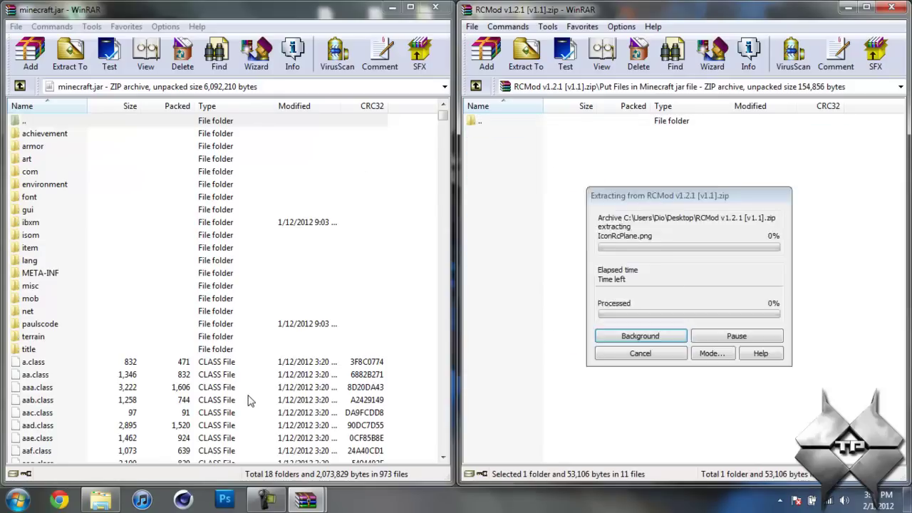
{"action": "left_click", "coordinate": [250, 362]}
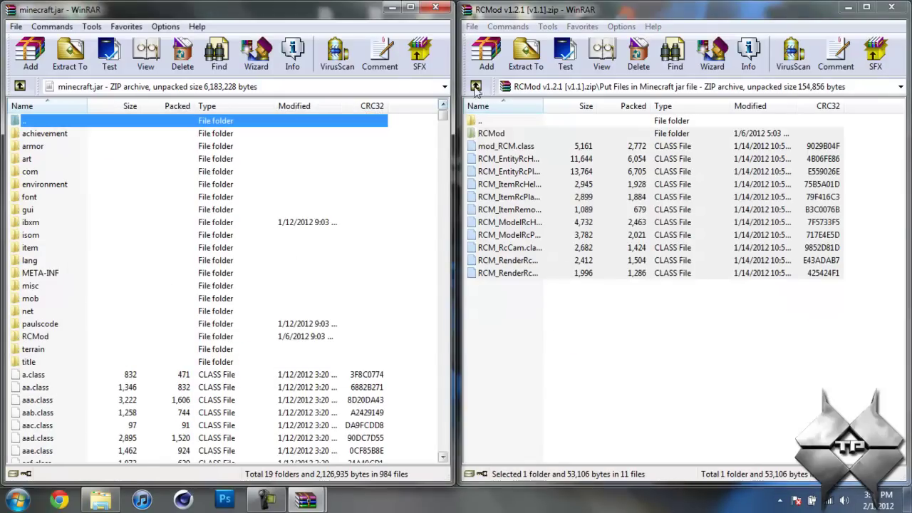
{"action": "left_click", "coordinate": [477, 86]}
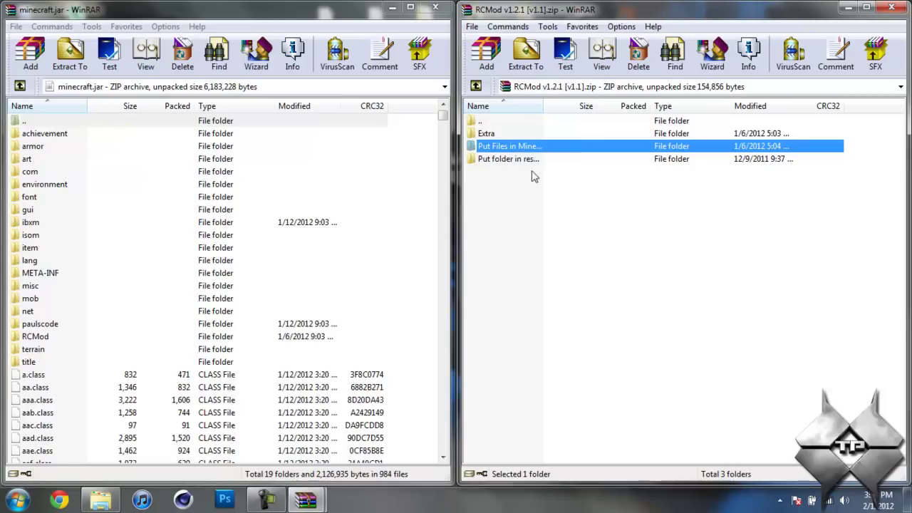
Step: Delete the META-INF folder from minecraft.jar and close that archive
{"action": "left_click", "coordinate": [41, 278]}
{"action": "right_click", "coordinate": [41, 278]}
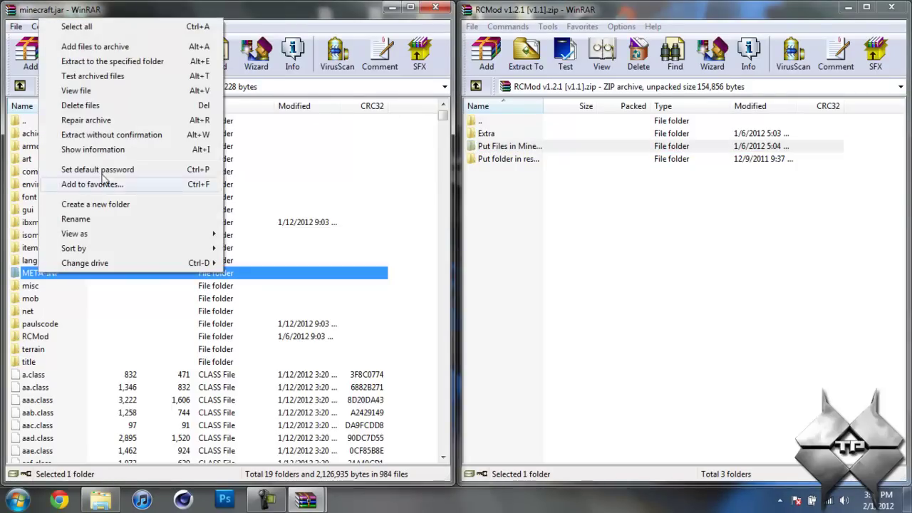
{"action": "left_click", "coordinate": [103, 107]}
{"action": "left_click", "coordinate": [458, 301]}
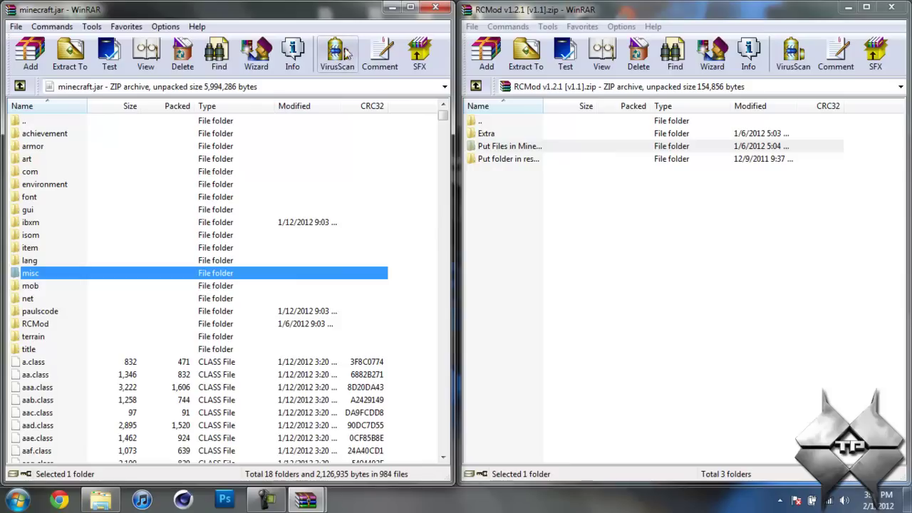
{"action": "left_click", "coordinate": [441, 8]}
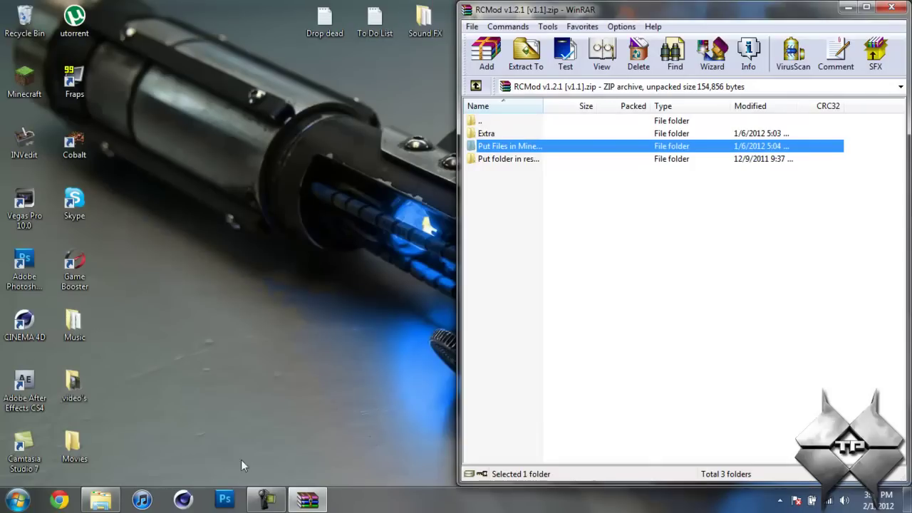
Step: Restore the Explorer folder window, place it beside the RCMod archive, and go to the resources folder in .minecraft
{"action": "left_click", "coordinate": [100, 499]}
{"action": "left_click_drag", "start_coordinate": [449, 132], "coordinate": [0, 71]}
{"action": "left_click", "coordinate": [16, 30]}
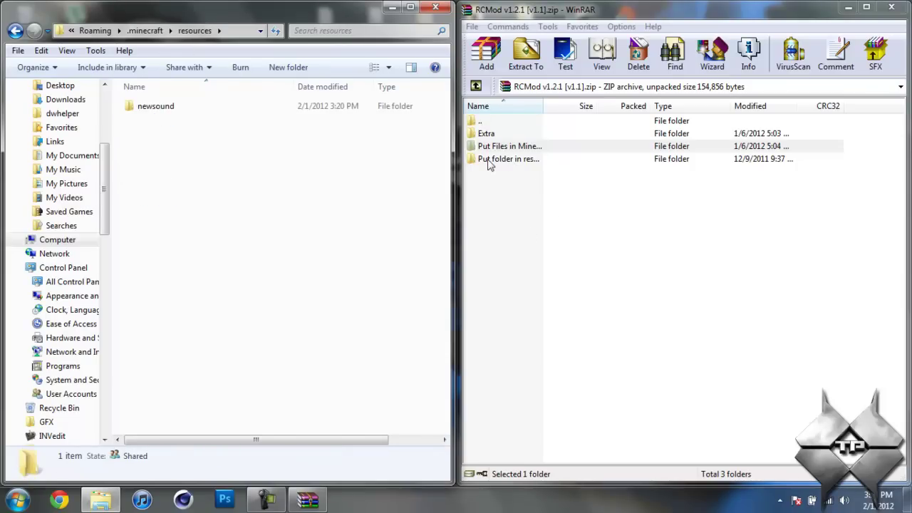
Step: Copy the mod folder from the RCMod archive's "Put folder in resource folder" into resources, and close both windows
{"action": "left_click", "coordinate": [518, 163]}
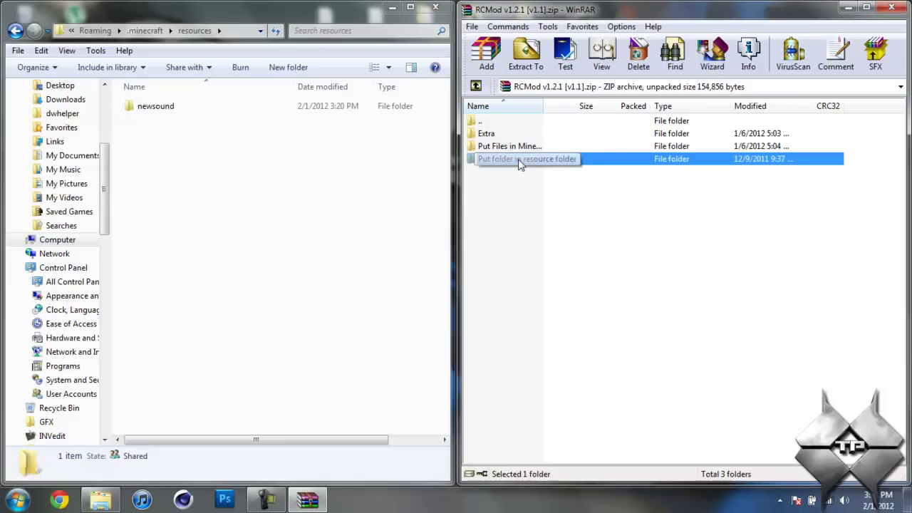
{"action": "double_click", "coordinate": [520, 163]}
{"action": "left_click", "coordinate": [509, 134]}
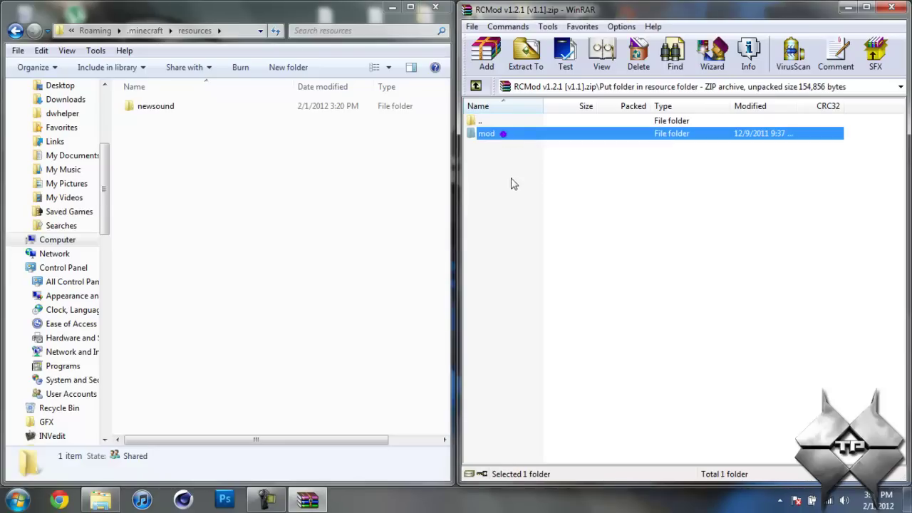
{"action": "left_click_drag", "start_coordinate": [512, 133], "coordinate": [325, 195]}
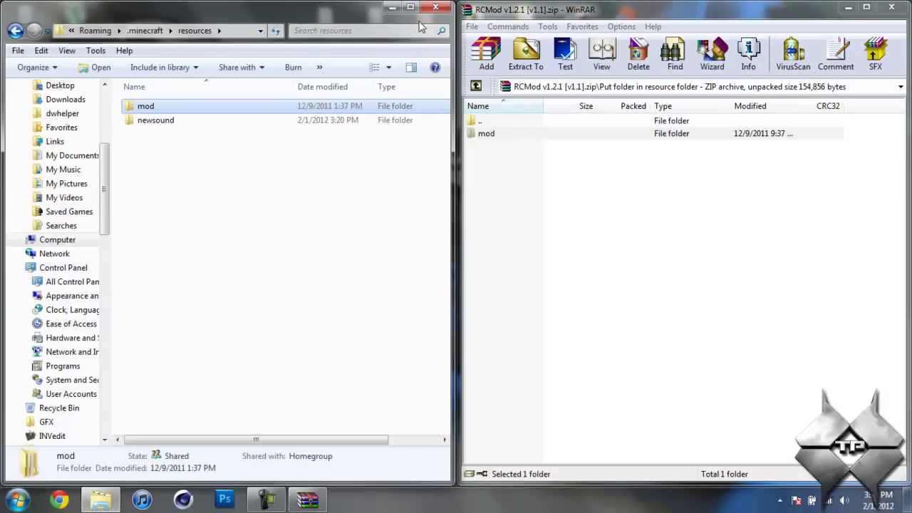
{"action": "left_click", "coordinate": [435, 7]}
{"action": "left_click", "coordinate": [892, 8]}
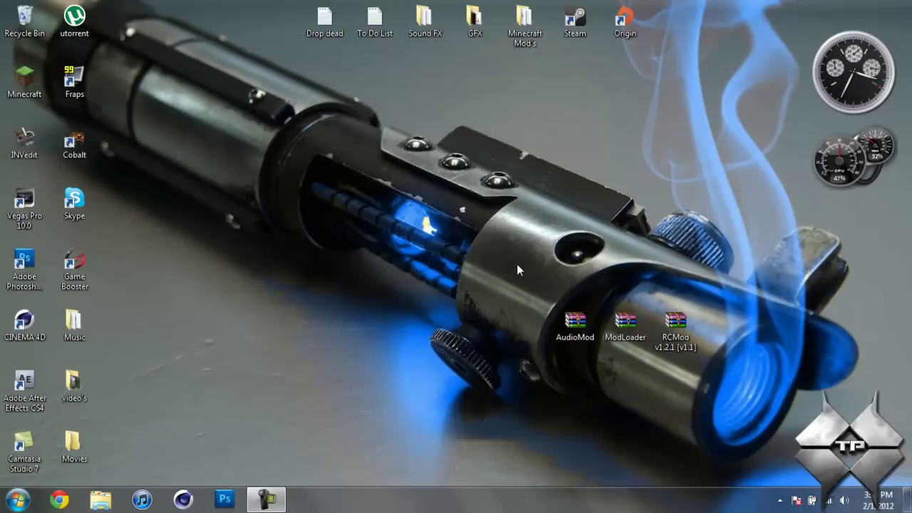
{"action": "left_click", "coordinate": [266, 500]}
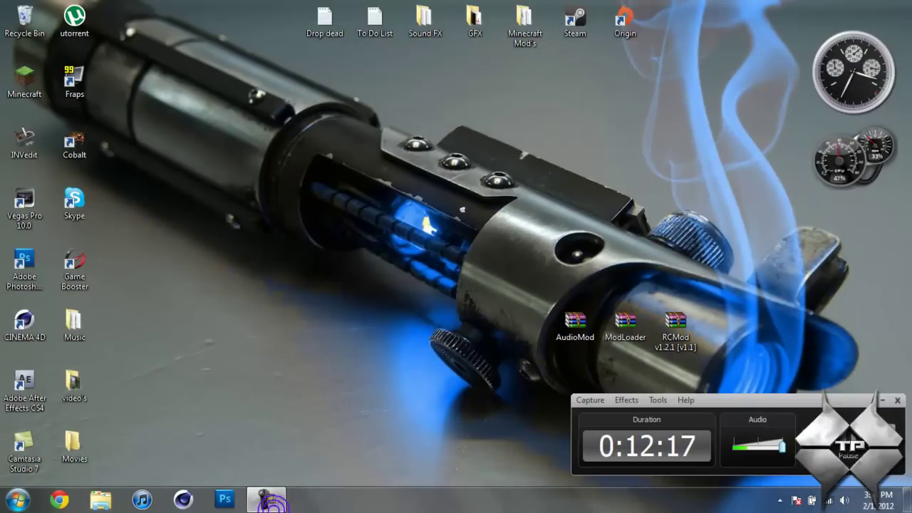